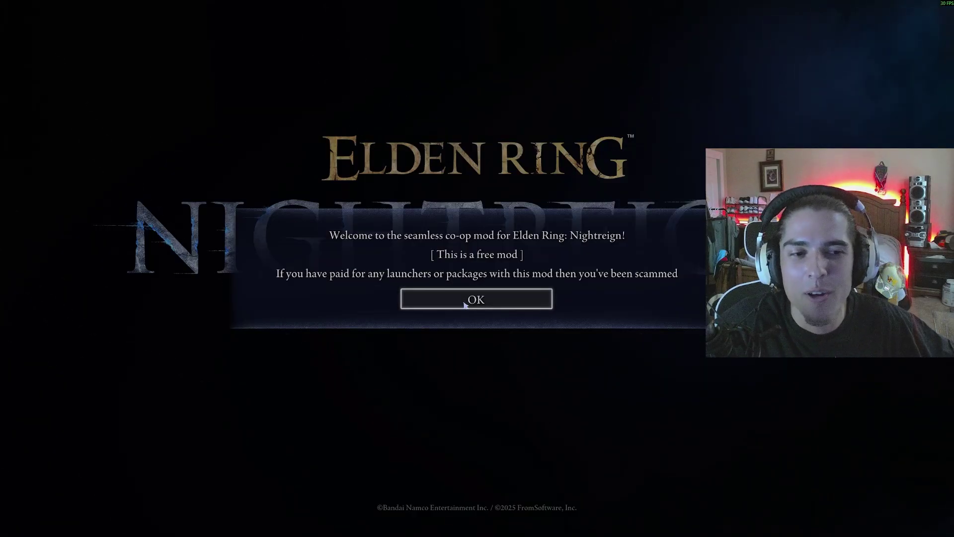
Dismiss the seamless co-op mod's welcome message and continue from the title screen into the game.
click(464, 303)
click(465, 303)
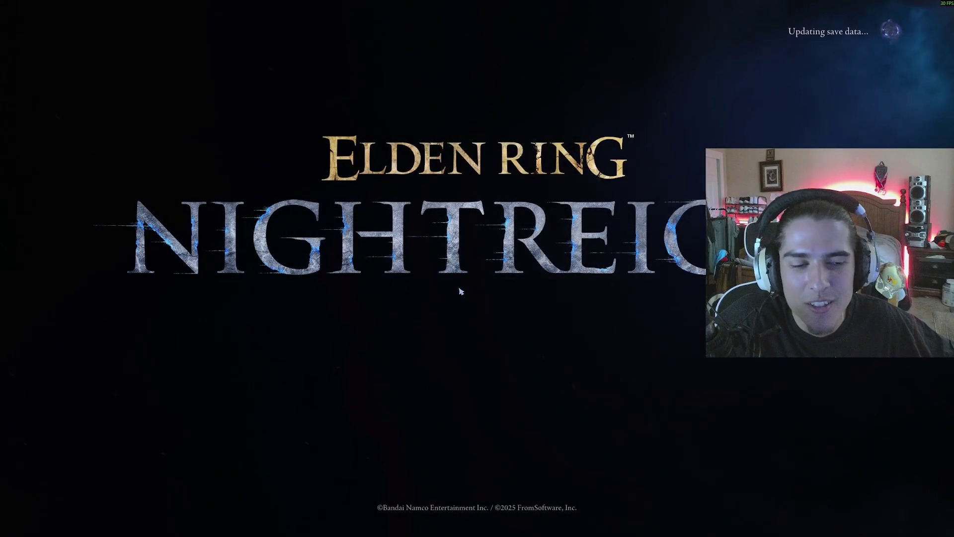
click(472, 400)
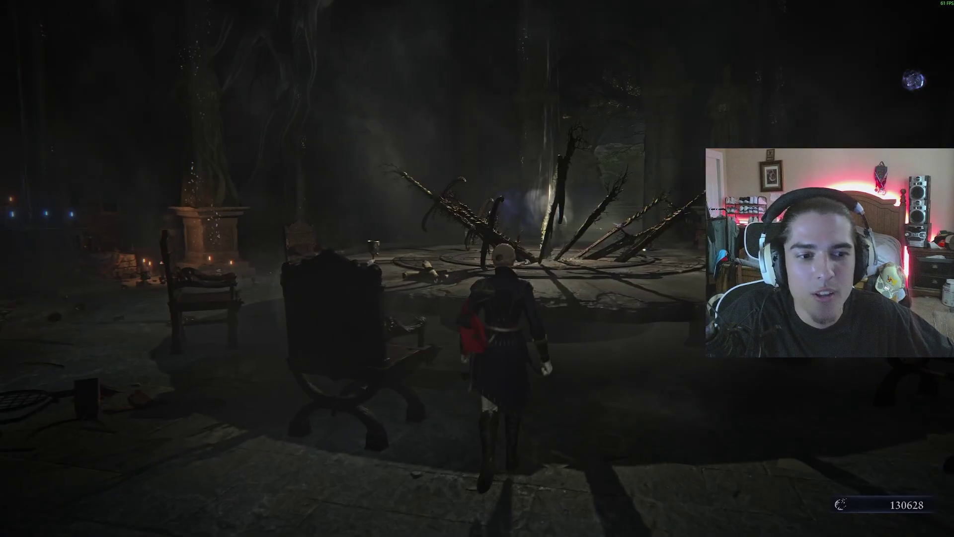
Look at the Expeditions target list and its second page at the table, and close the menu.
key(e)
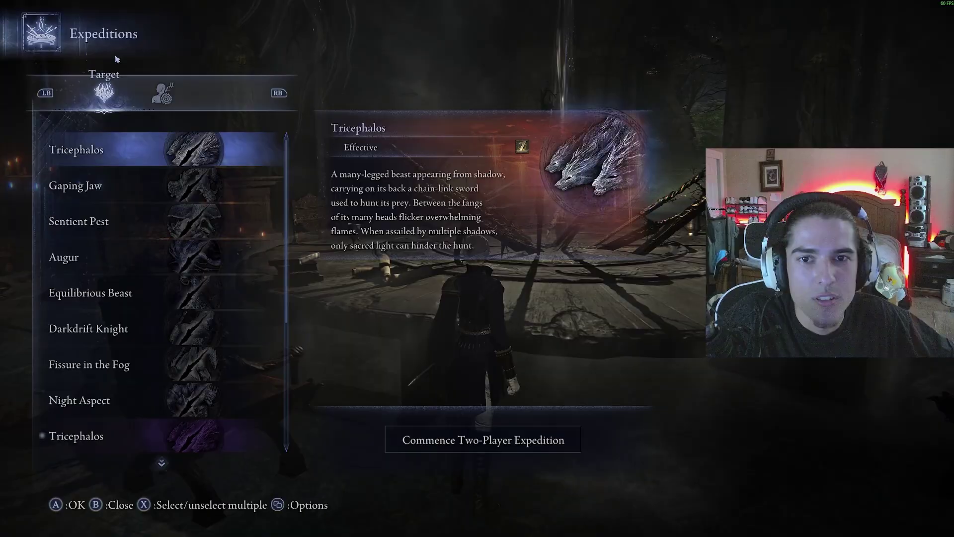
click(162, 94)
key(Escape)
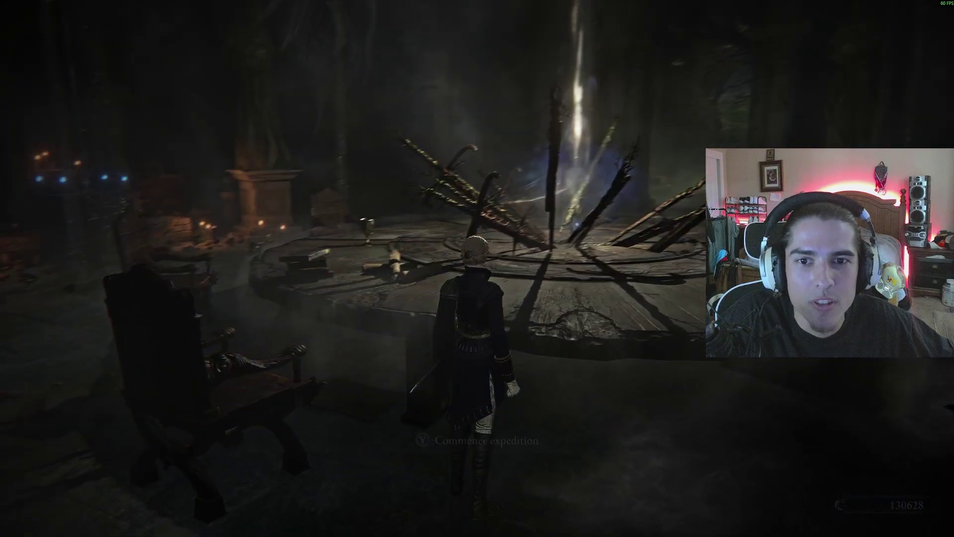
Walk to the relic altar, view the Duchess's equipped relics in Relic Rites, and leave the screen.
key(space)
key(w)
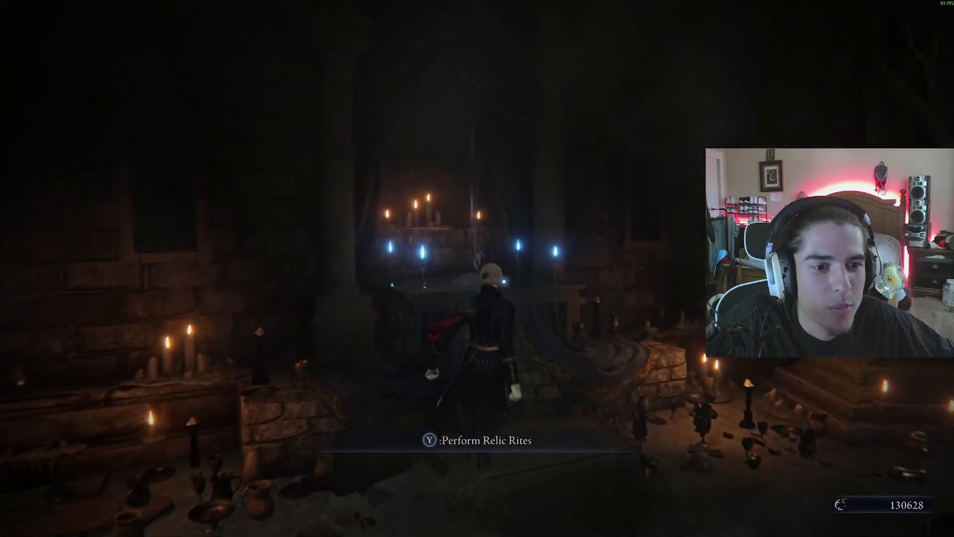
key(e)
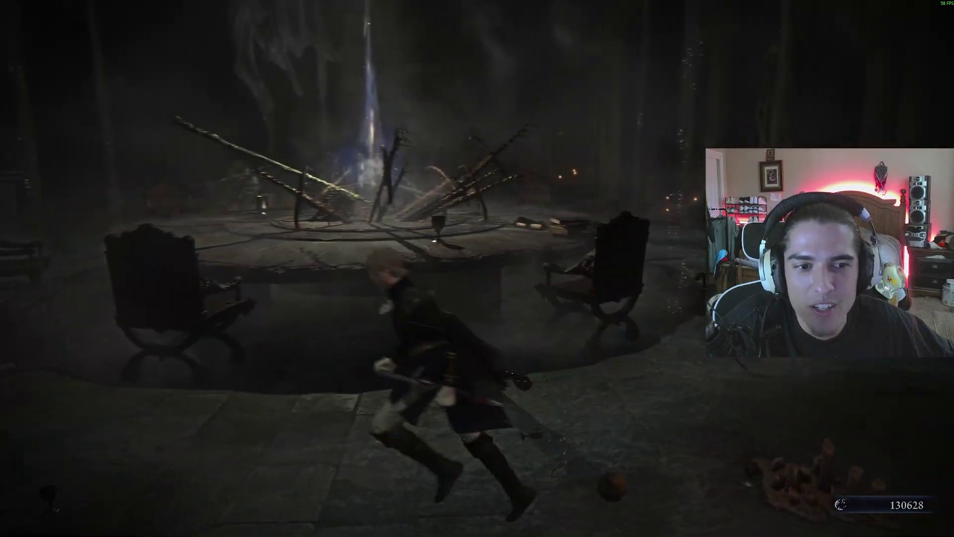
key(Escape)
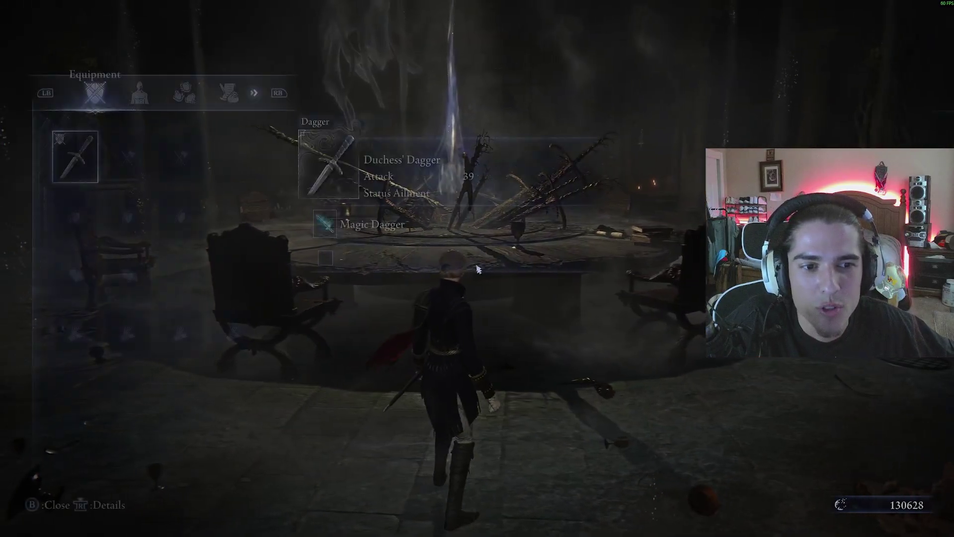
Look through the character menu's Key Items page and the other pages beside it.
click(230, 94)
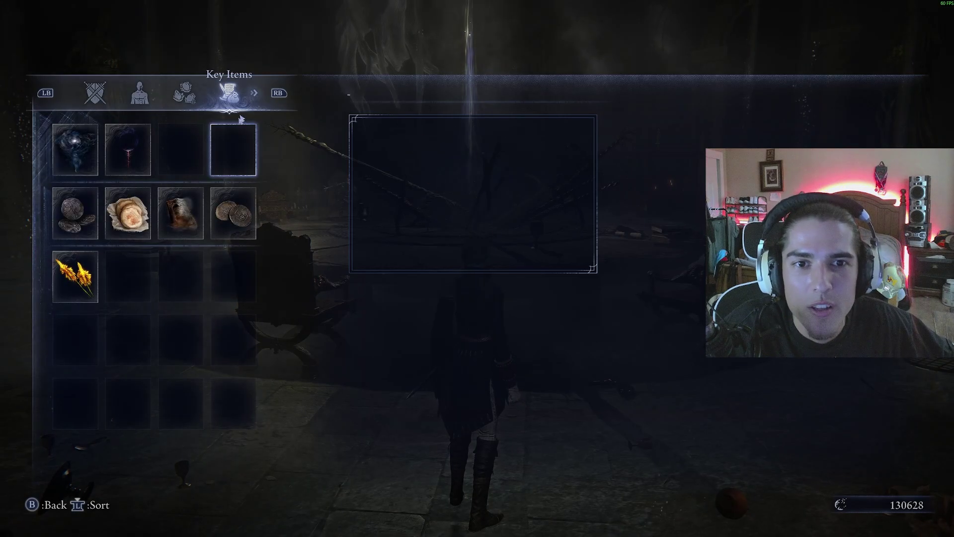
double_click(285, 95)
click(40, 97)
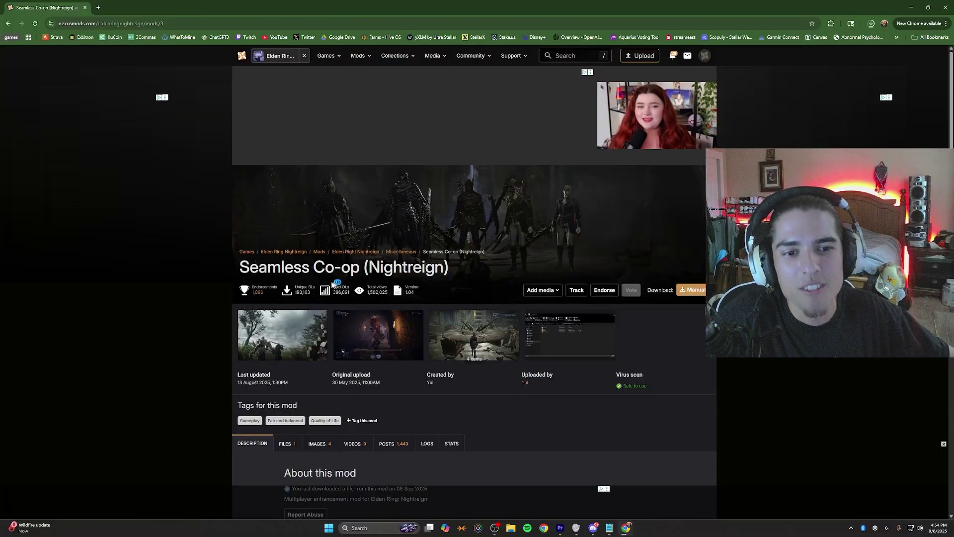
Show the downloadable main files of the Seamless Co-op (Nightreign) mod on its Nexus Mods page in the browser.
click(292, 446)
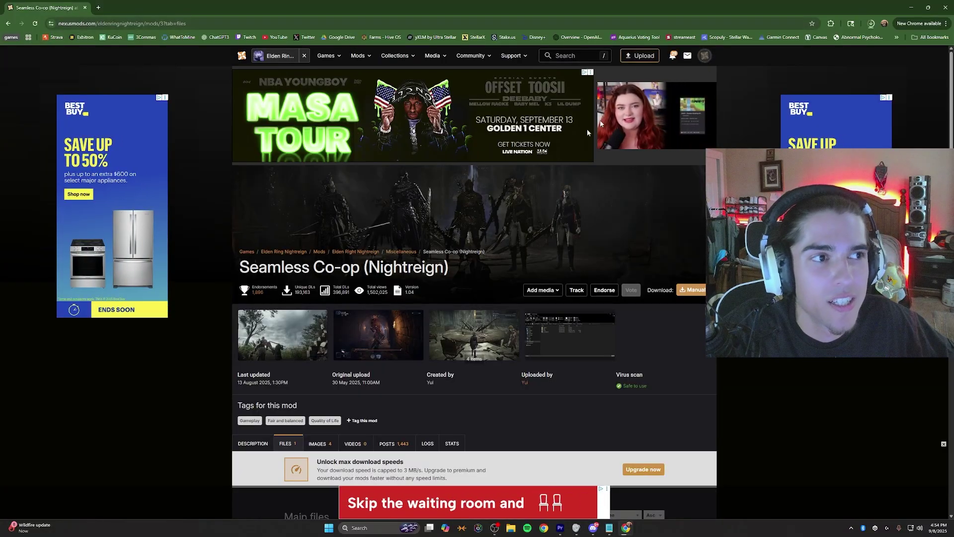
scroll(243, 384, down, 5)
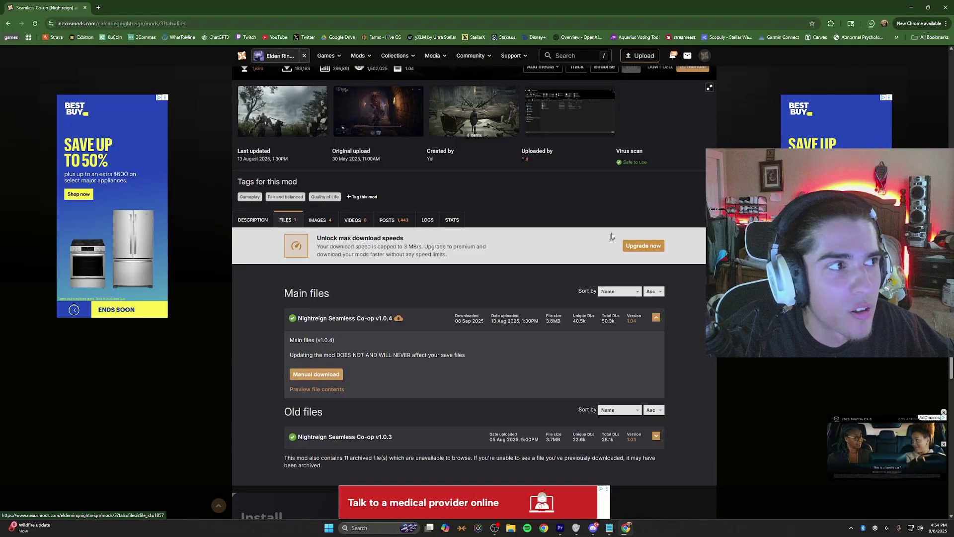
Open the Downloads folder in File Explorer and minimize the browser.
click(511, 527)
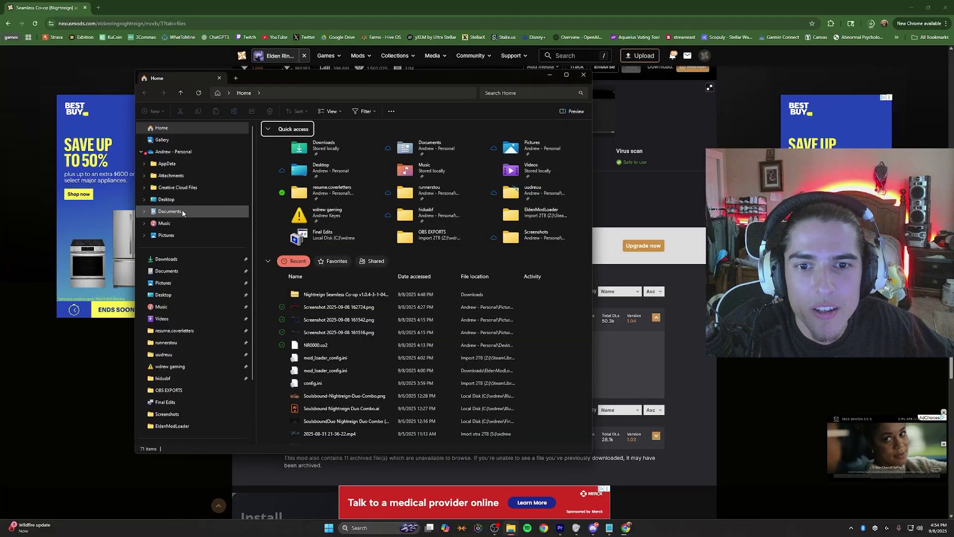
click(166, 259)
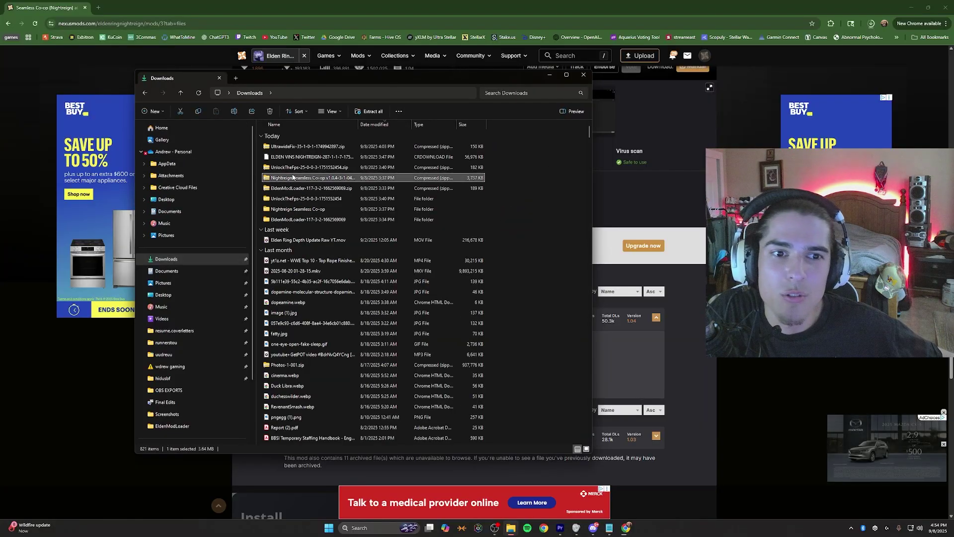
right_click(305, 189)
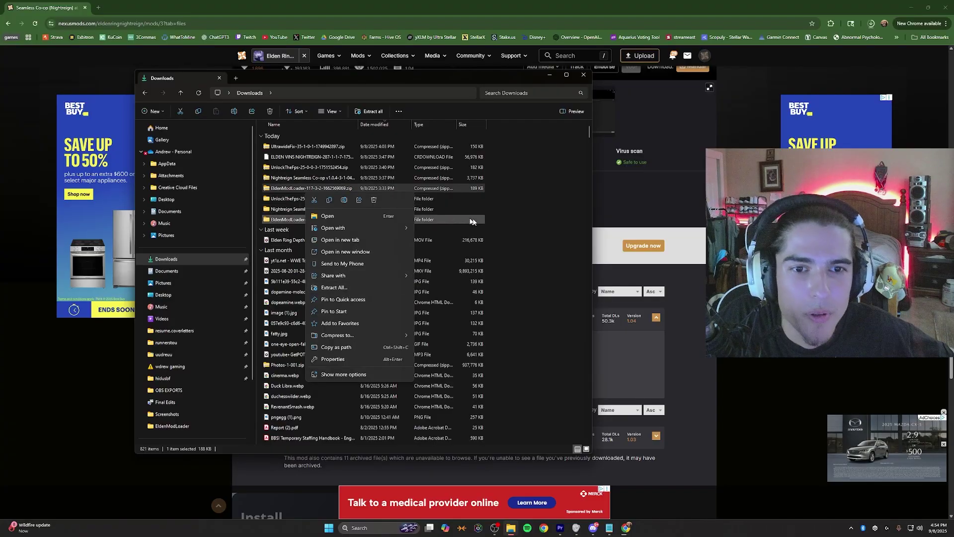
click(541, 229)
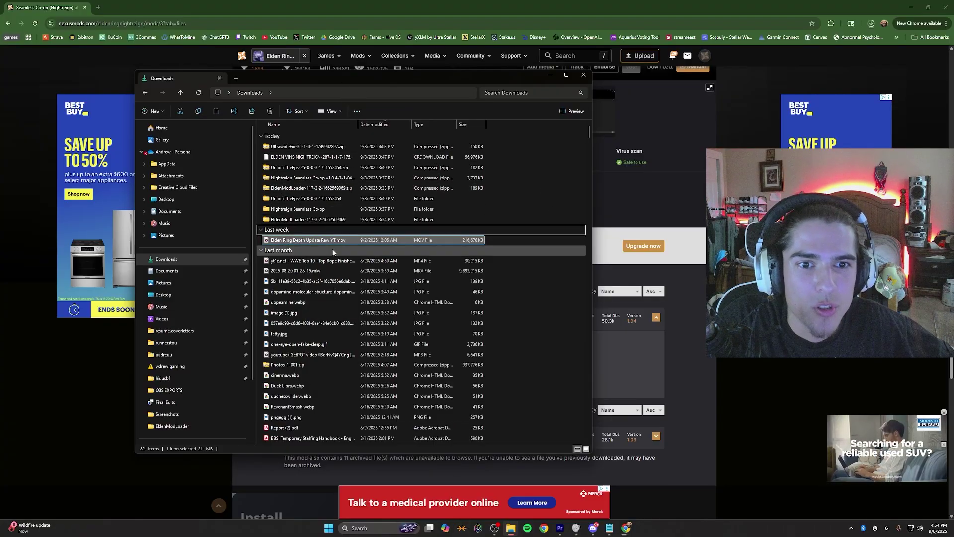
click(911, 9)
click(911, 9)
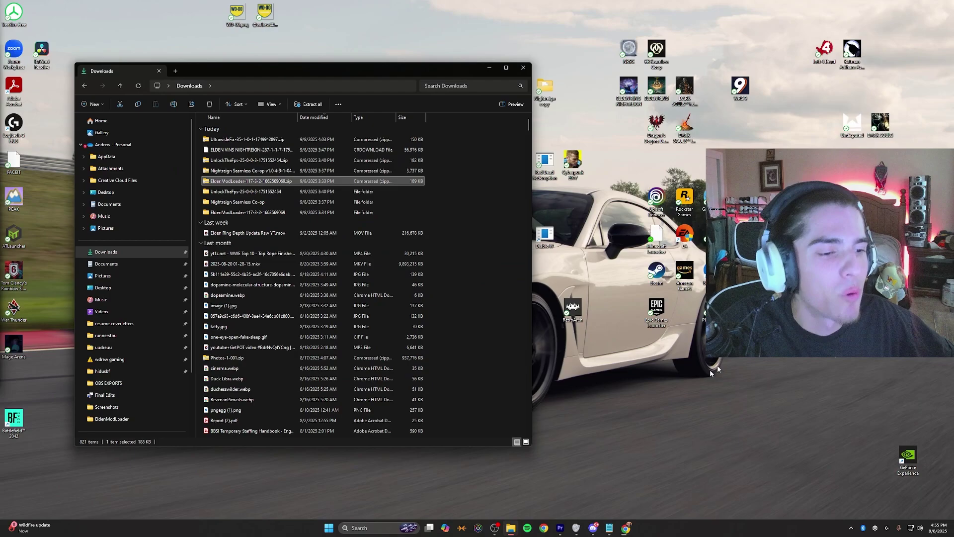
Launch Steam and place its window beside the Downloads folder window.
click(367, 525)
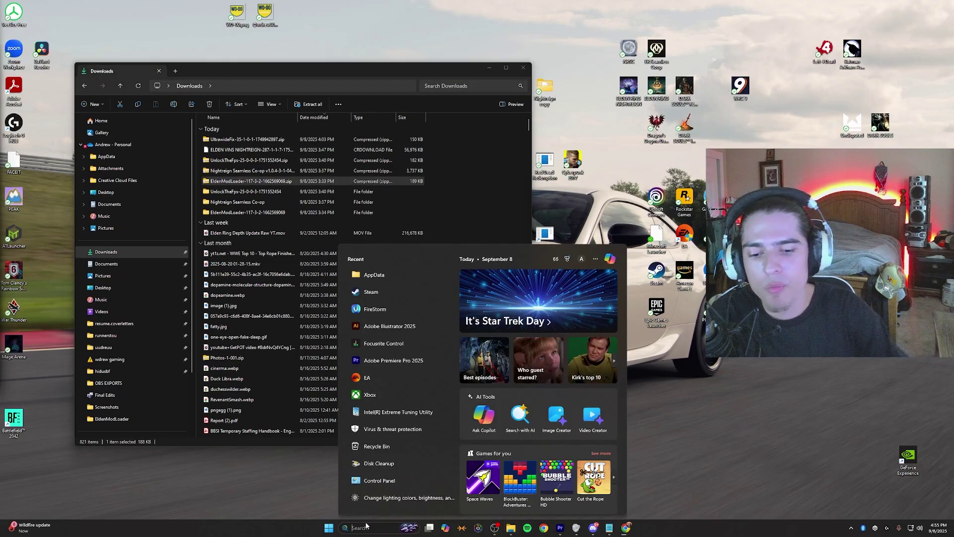
text(steam)
key(Return)
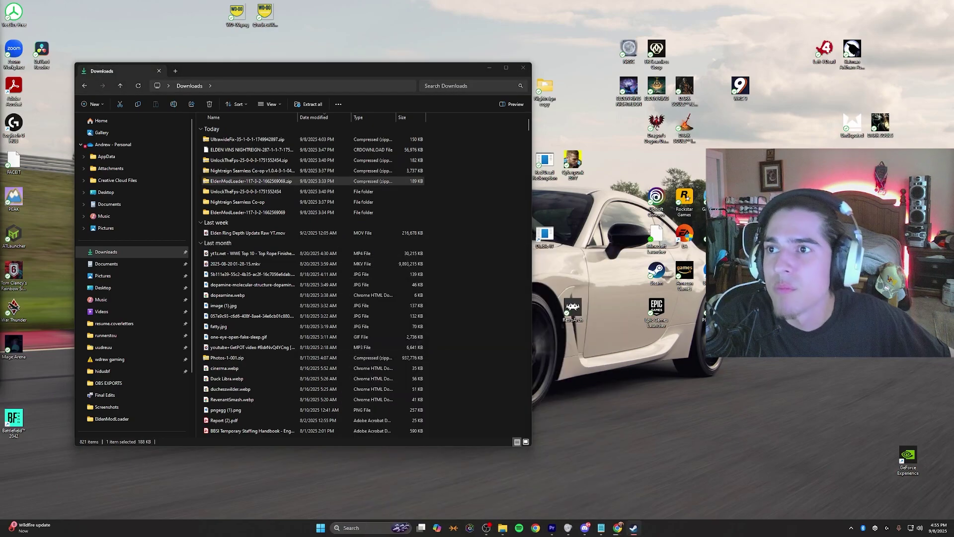
drag(360, 192, 686, 147)
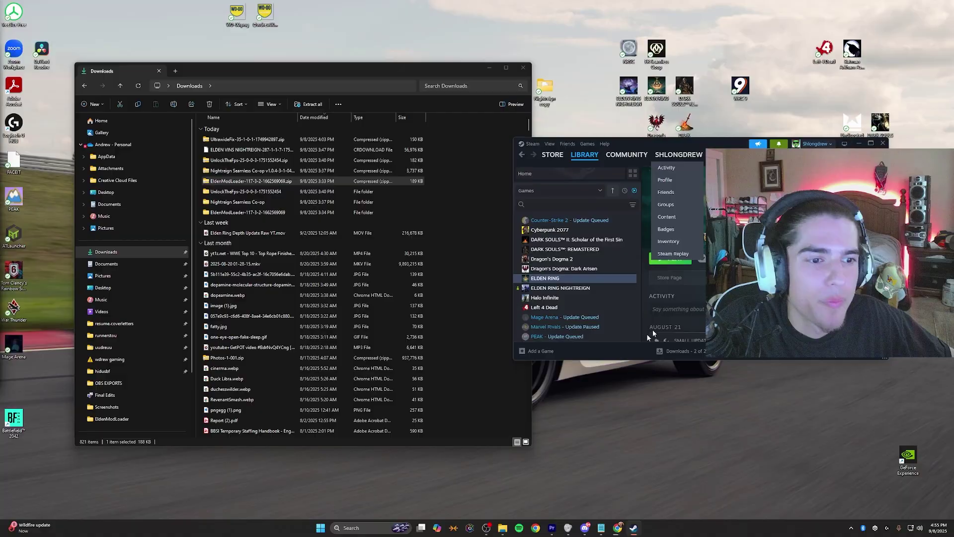
Open the installation folder of ELDEN RING NIGHTREIGN from the Steam library beside Downloads and go into its Game subfolder.
click(564, 289)
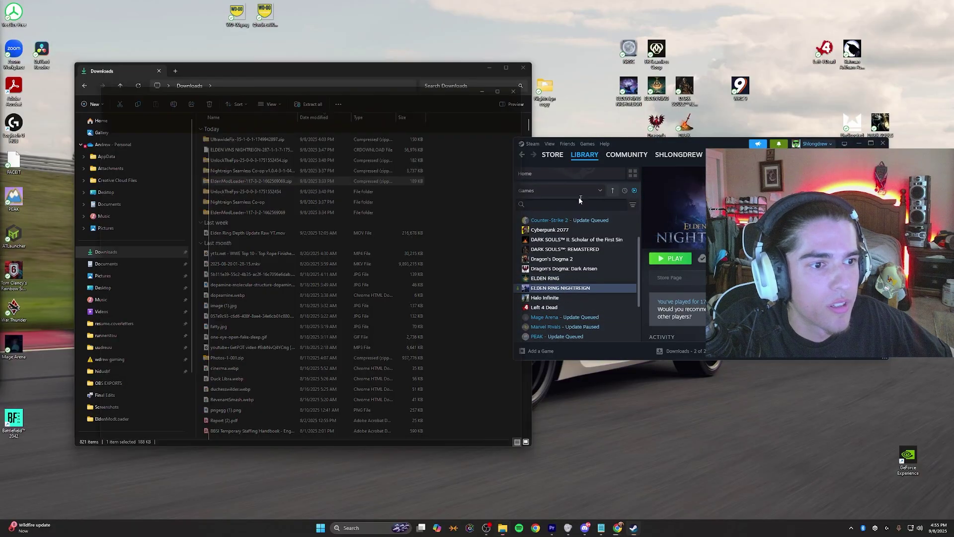
drag(321, 82, 747, 74)
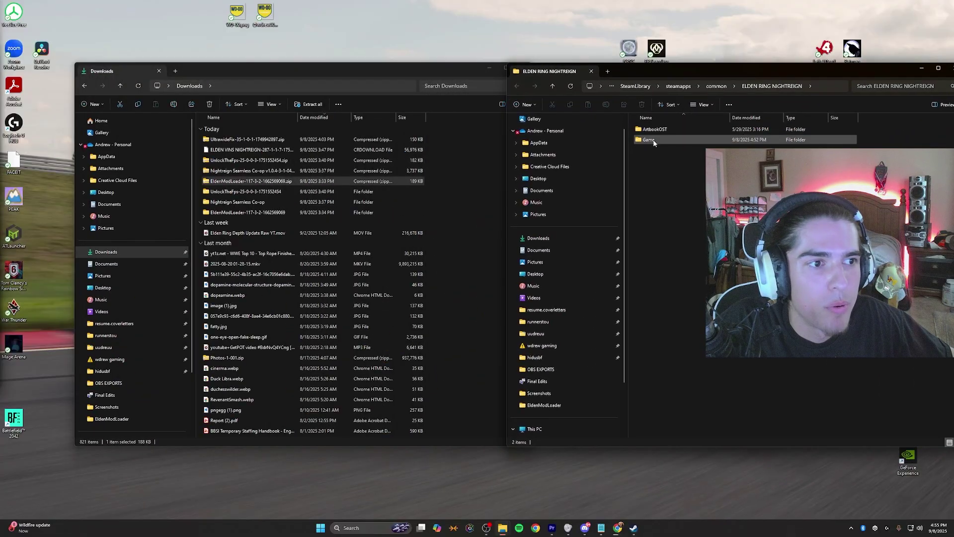
double_click(650, 140)
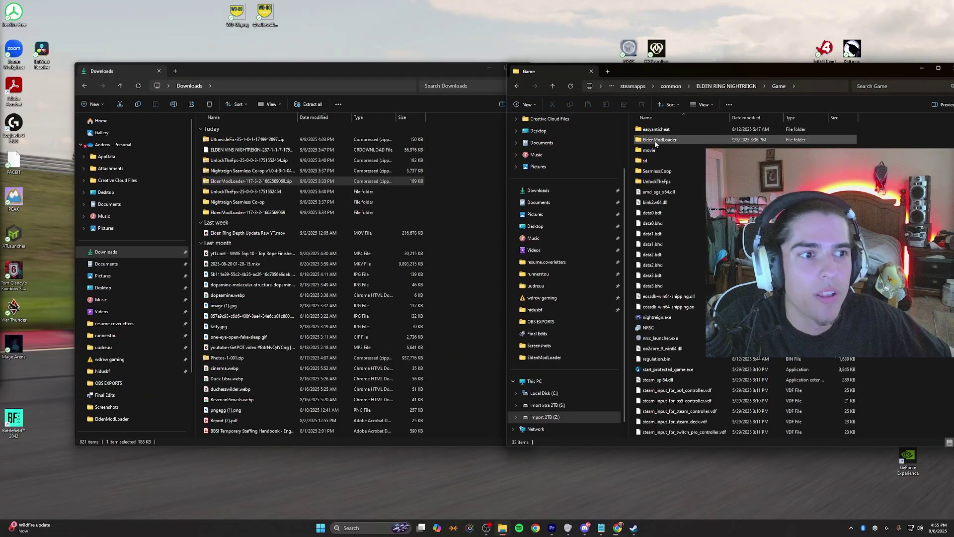
Extract the Nightreign Seamless Co-op v1.0.4 archive to its default Downloads location and place the extracted folder's window beside the Game folder.
right_click(255, 172)
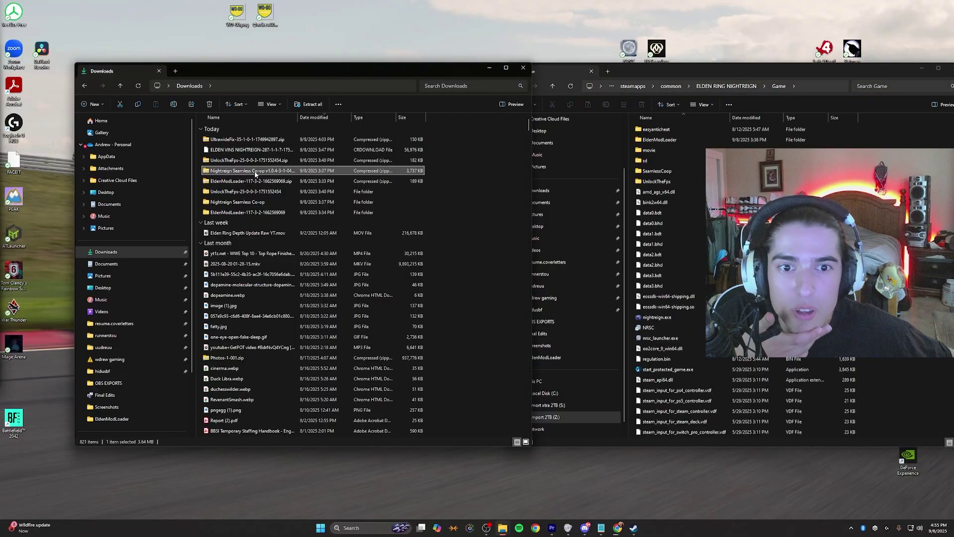
click(298, 268)
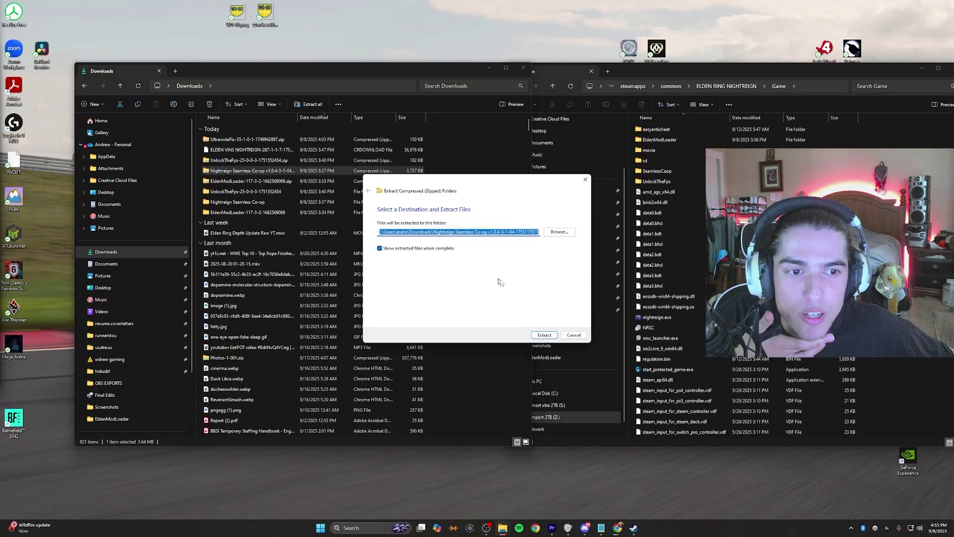
click(545, 334)
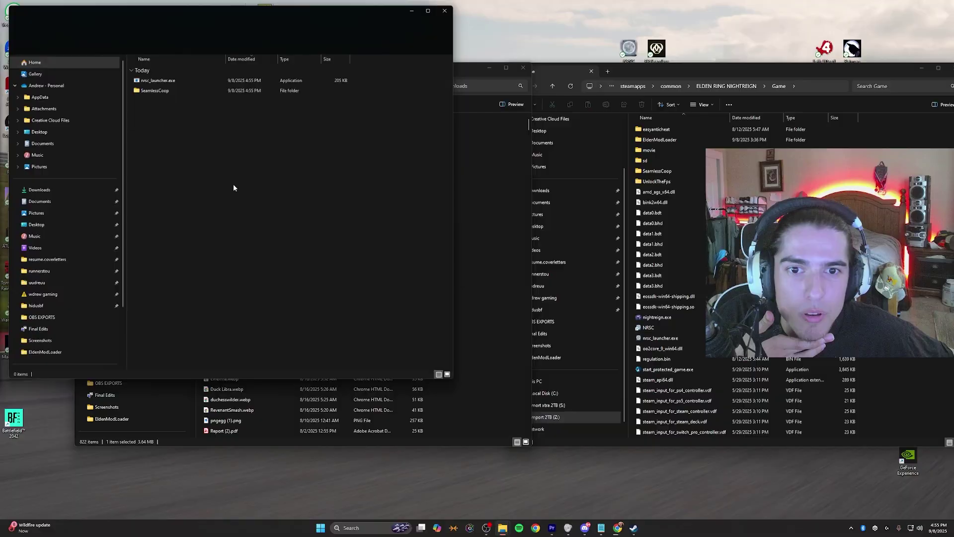
drag(207, 13, 255, 126)
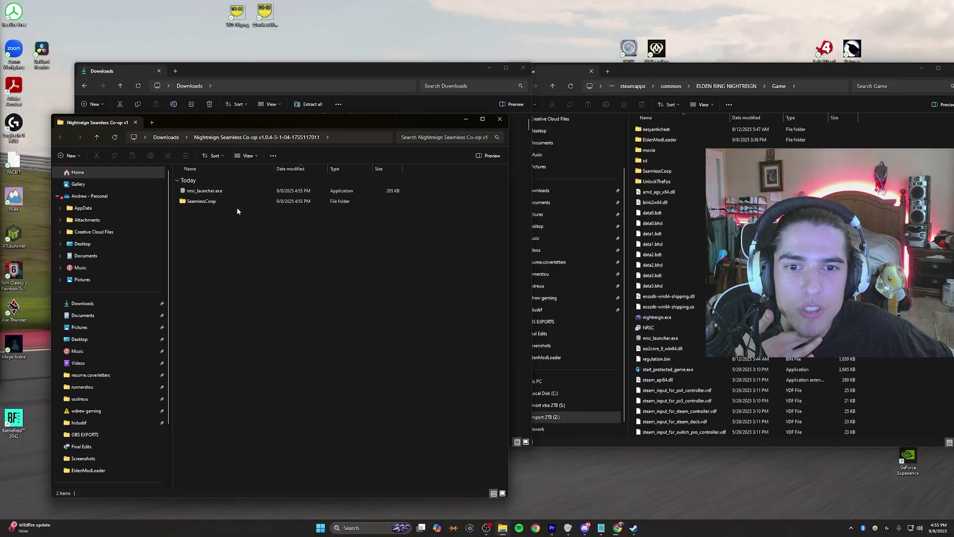
Try to move the extracted nrsc_launcher.exe and SeamlessCoop folder into the Game folder, and select the SeamlessCoop folder already there.
drag(227, 213, 716, 179)
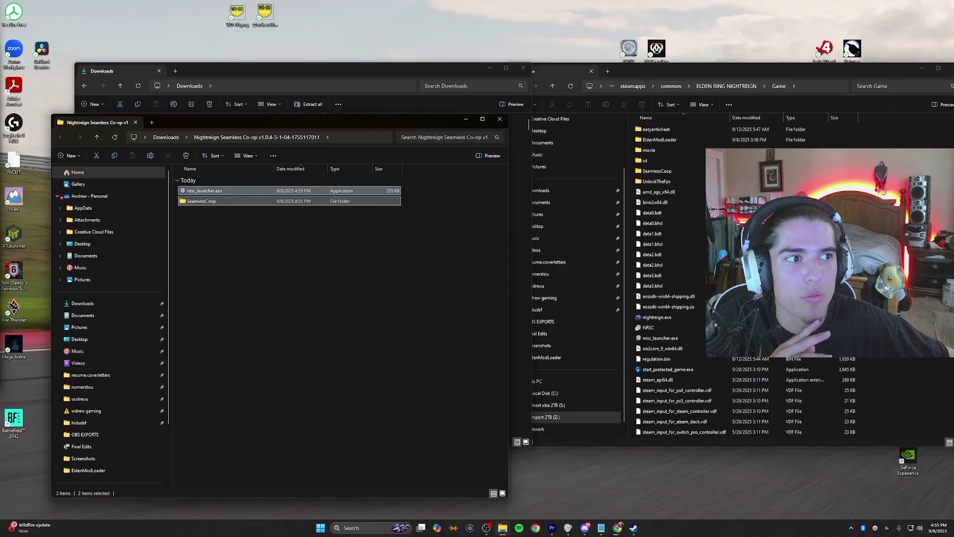
drag(715, 179, 258, 300)
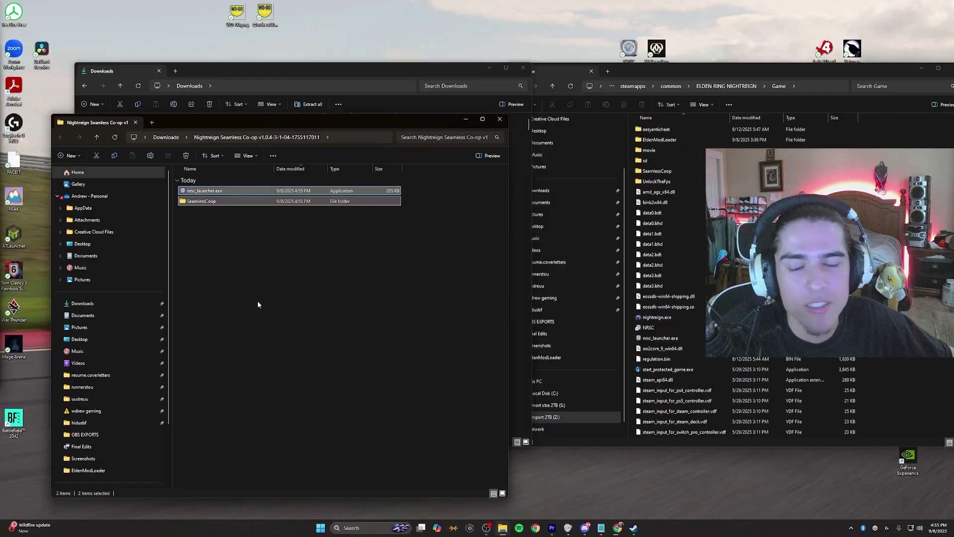
click(673, 173)
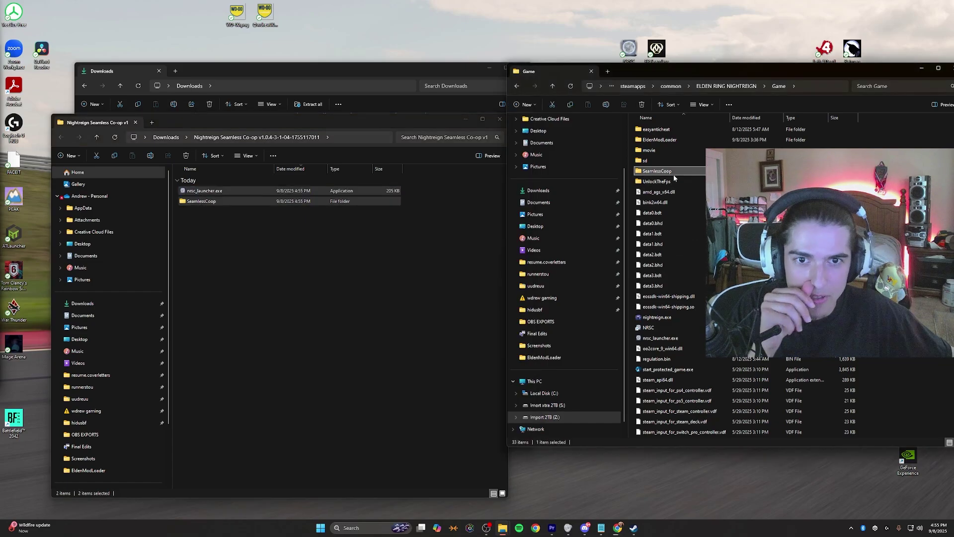
Show the shortcut option for nrsc_launcher.exe in the Game folder, and reveal the existing NRSC shortcut on the desktop.
scroll(671, 232, down, 1)
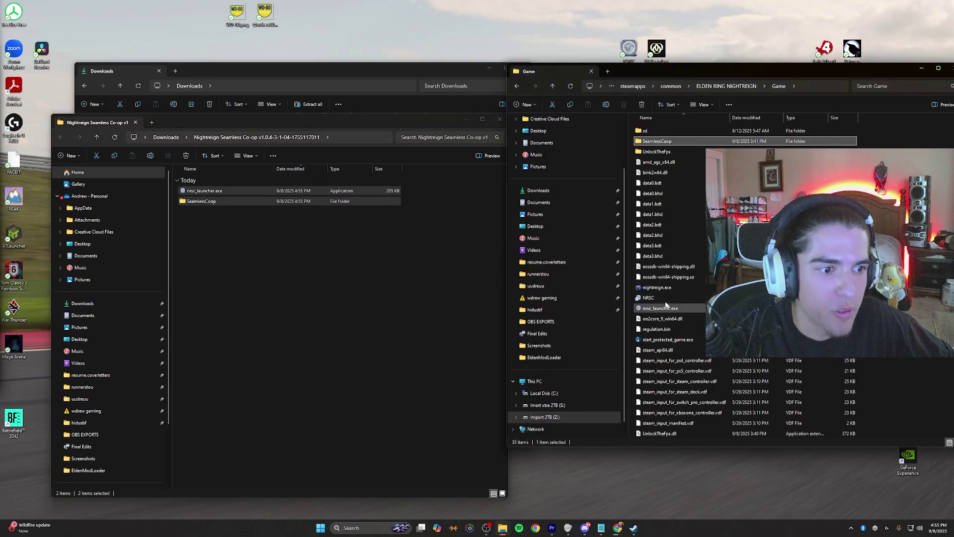
click(664, 309)
right_click(665, 312)
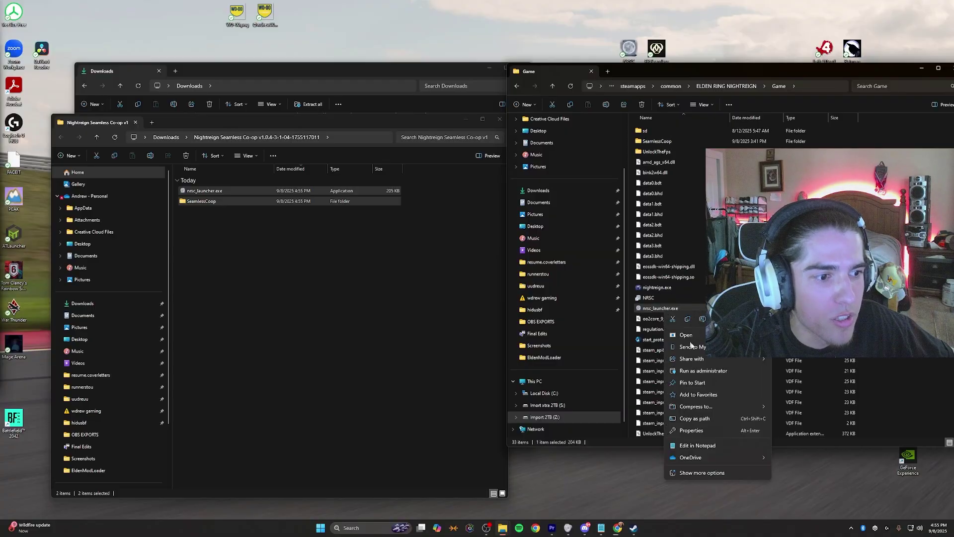
click(701, 472)
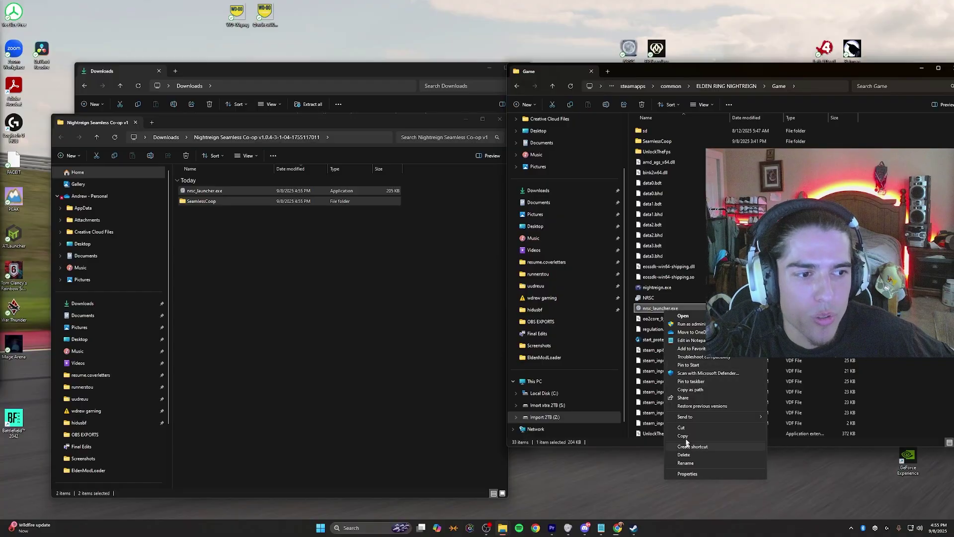
click(680, 298)
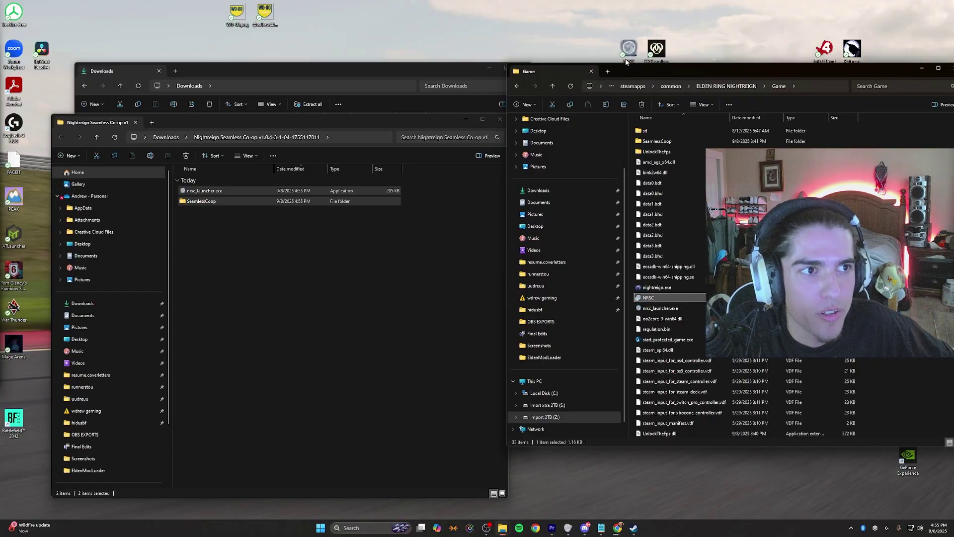
drag(627, 69, 597, 115)
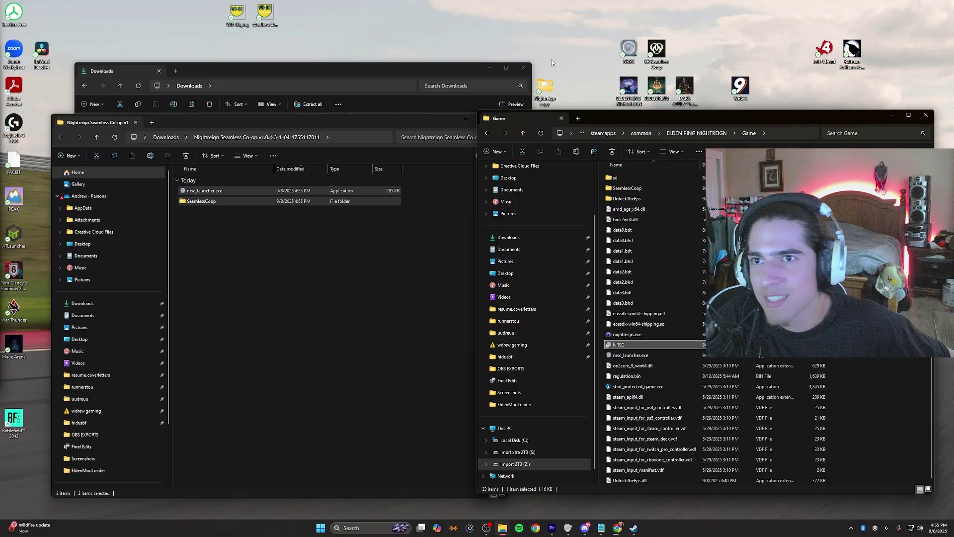
drag(621, 119, 639, 70)
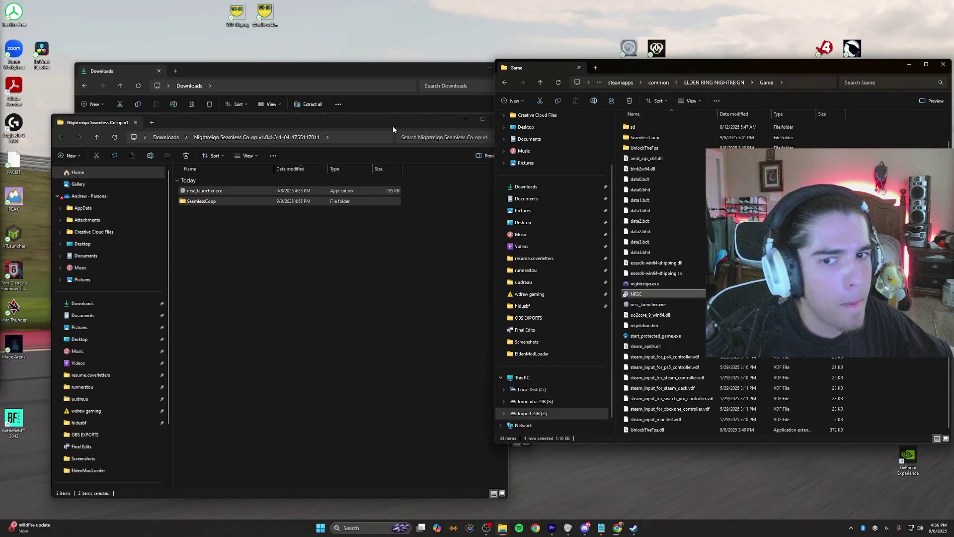
Minimize the extracted Seamless Co-op folder's window and place a new File Explorer window beside the Game folder.
click(393, 126)
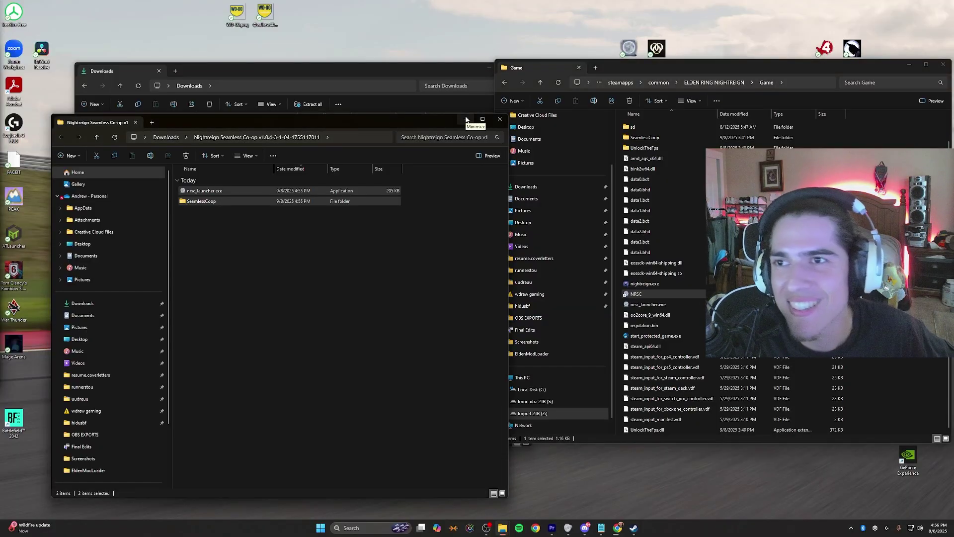
click(466, 120)
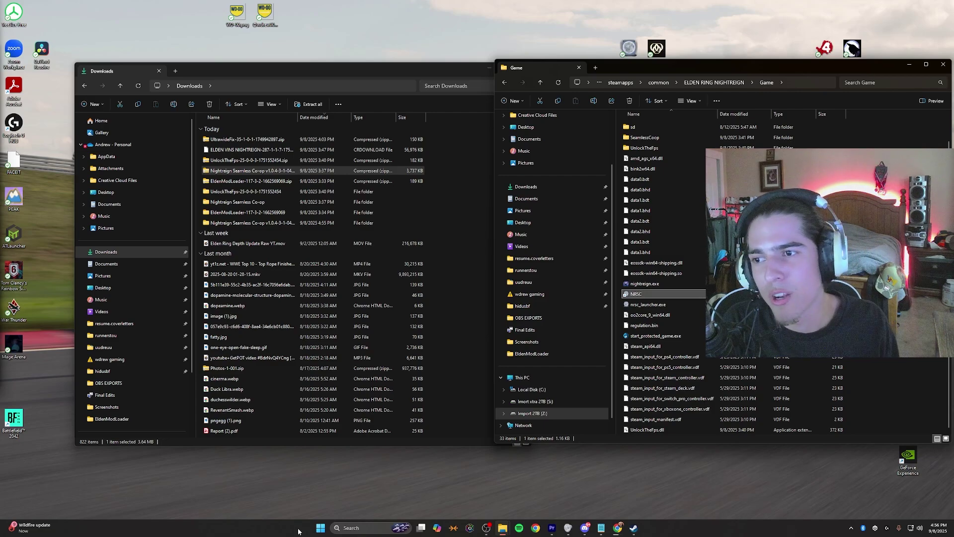
right_click(510, 530)
click(504, 528)
mouse_move(556, 507)
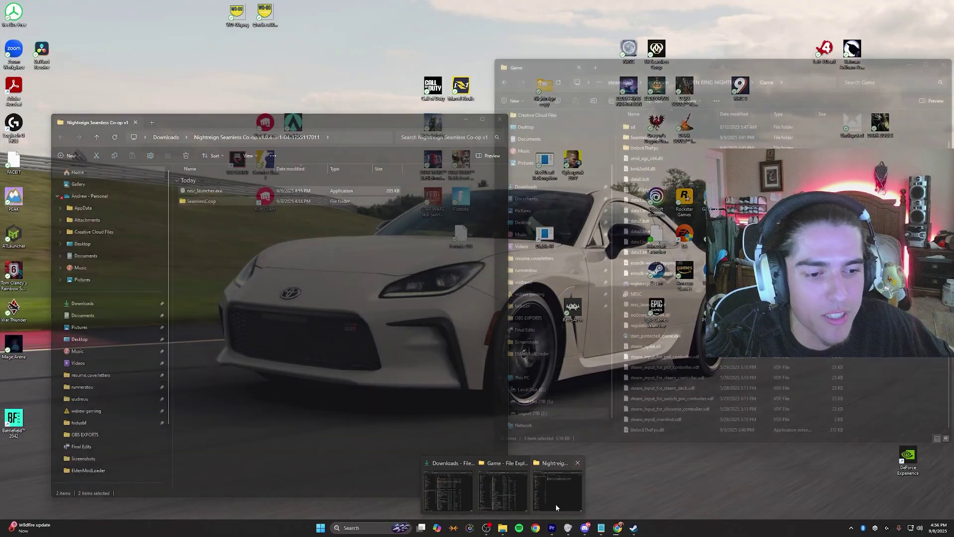
right_click(503, 528)
click(493, 484)
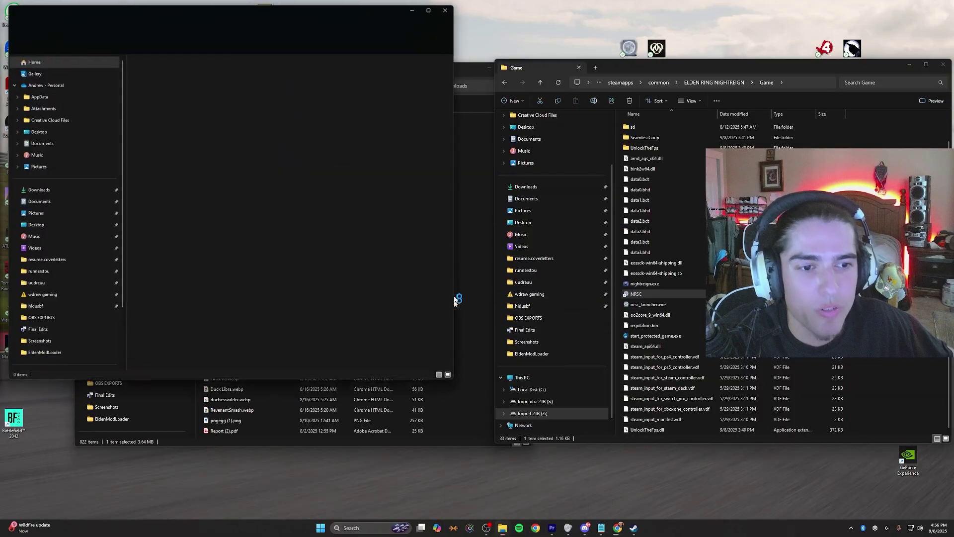
drag(223, 15, 307, 83)
Go to Local Disk (C:) in the new window and open the user's profile folder inside Users.
scroll(51, 345, down, 4)
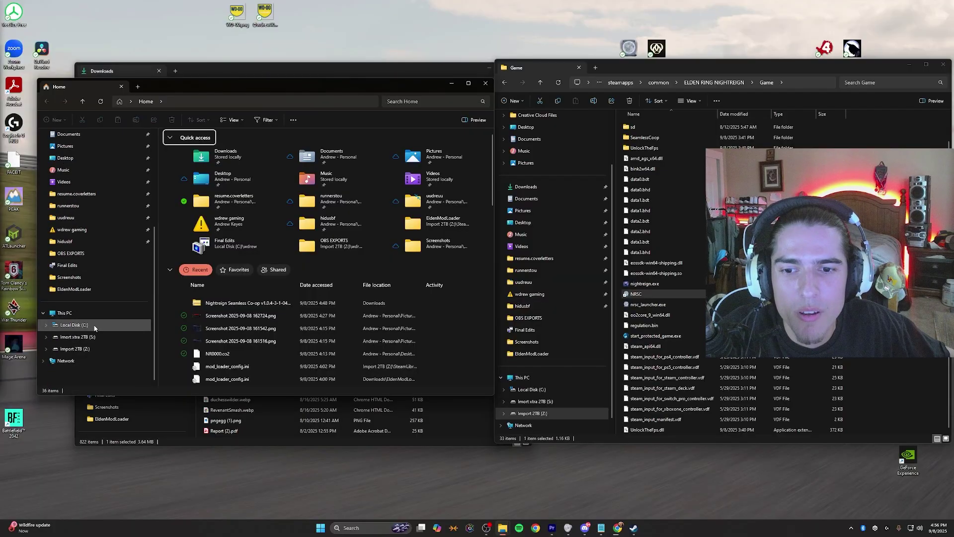
click(95, 326)
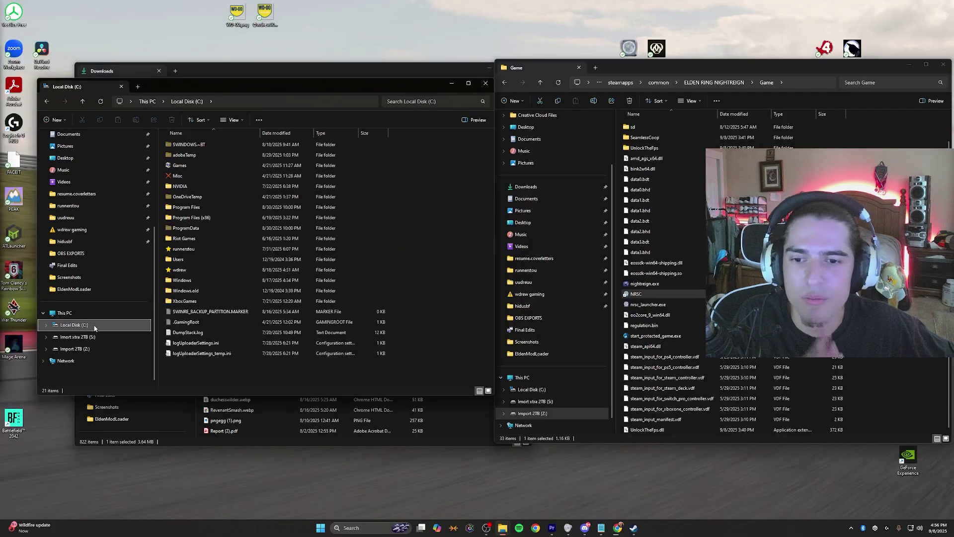
double_click(199, 258)
double_click(207, 144)
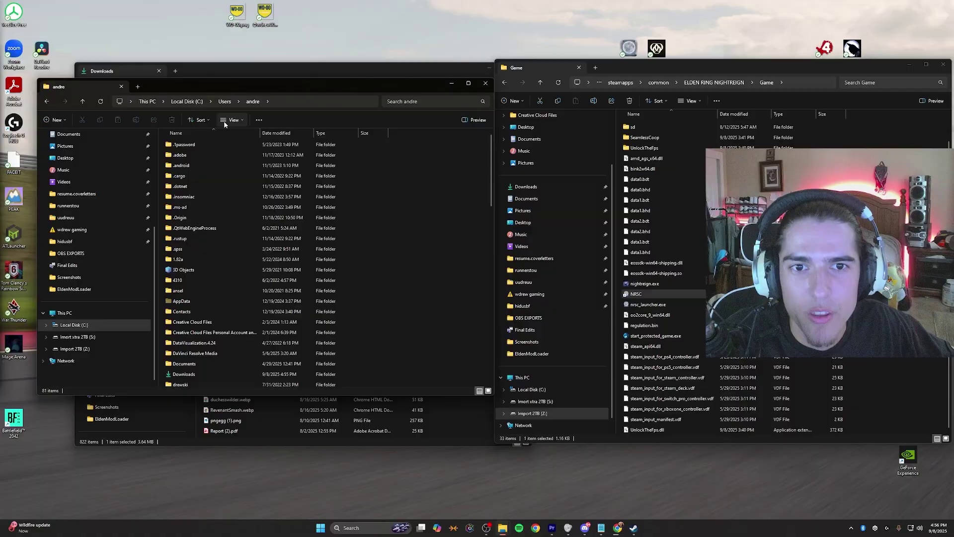
Point out the AppData folder and show the Hidden items display option that controls its visibility.
click(214, 300)
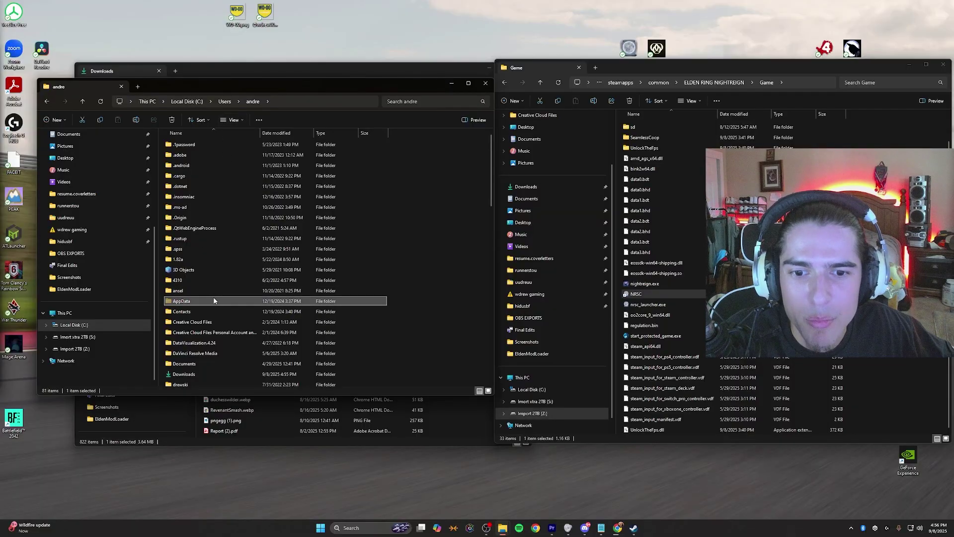
click(229, 121)
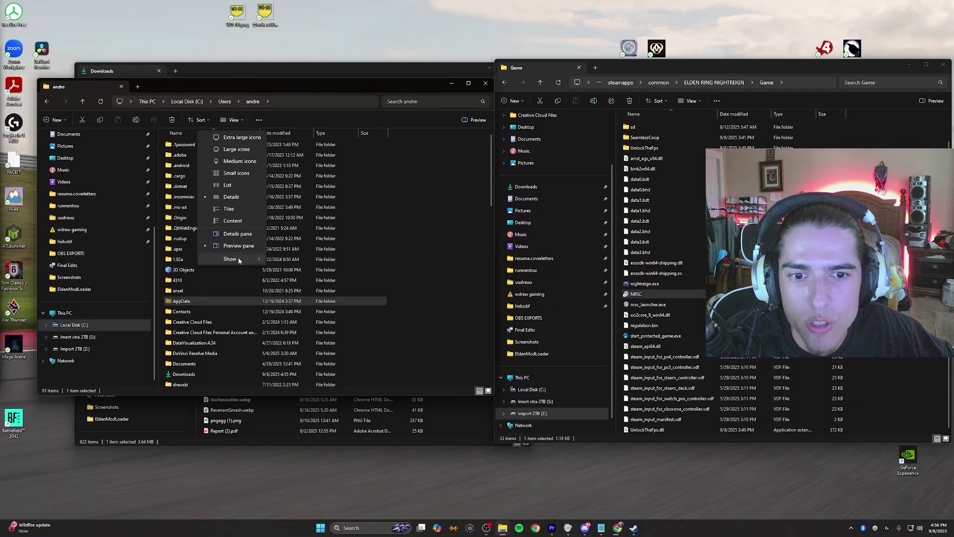
mouse_move(238, 260)
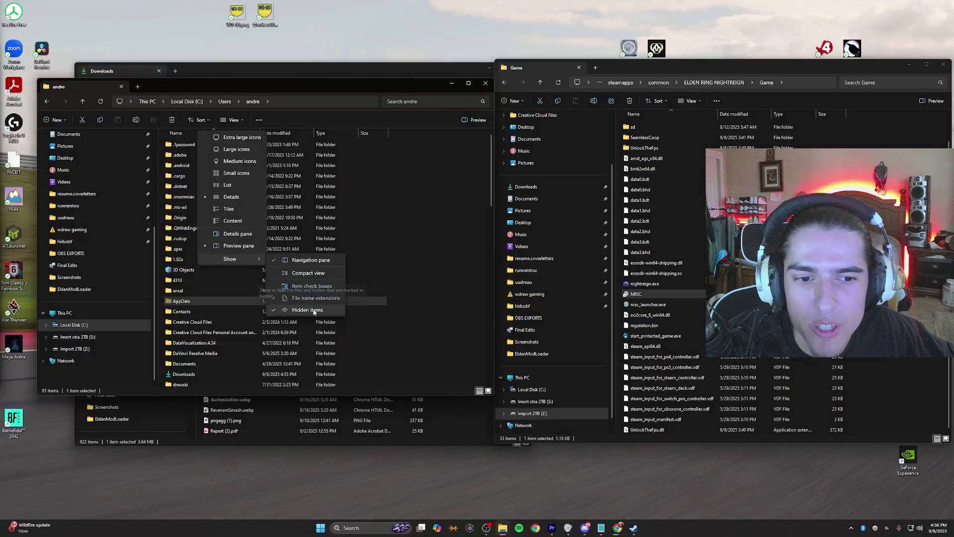
Open the Nightreign folder inside AppData's Roaming folder.
click(222, 302)
double_click(222, 302)
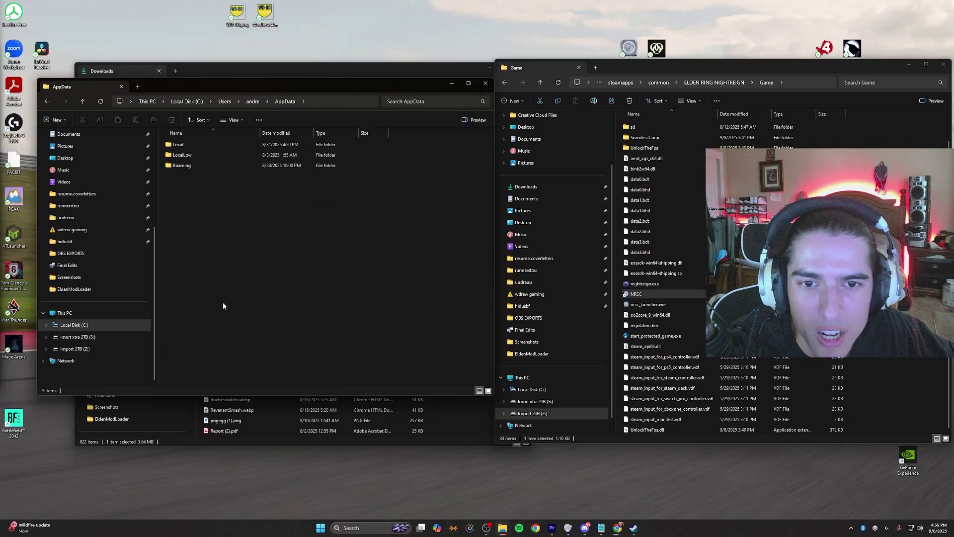
double_click(182, 166)
scroll(228, 333, down, 5)
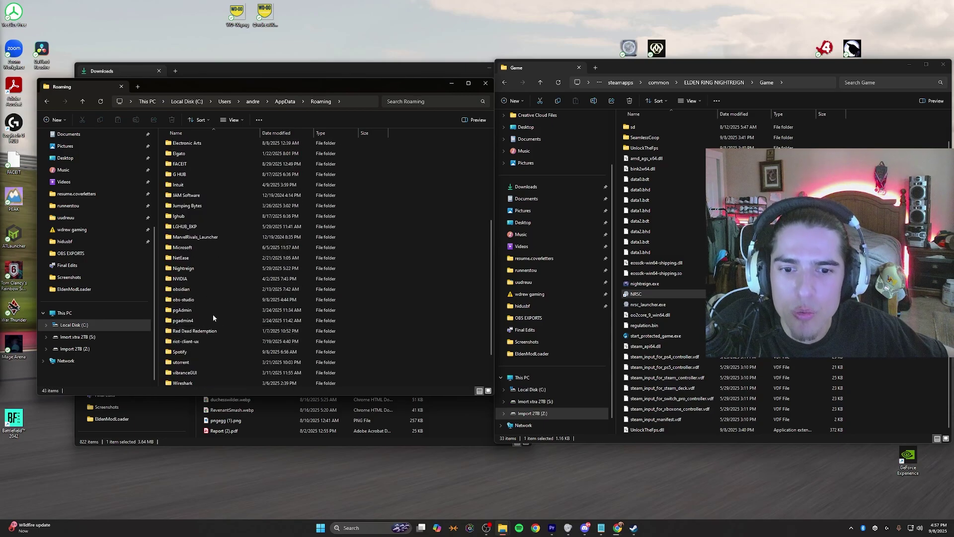
double_click(200, 269)
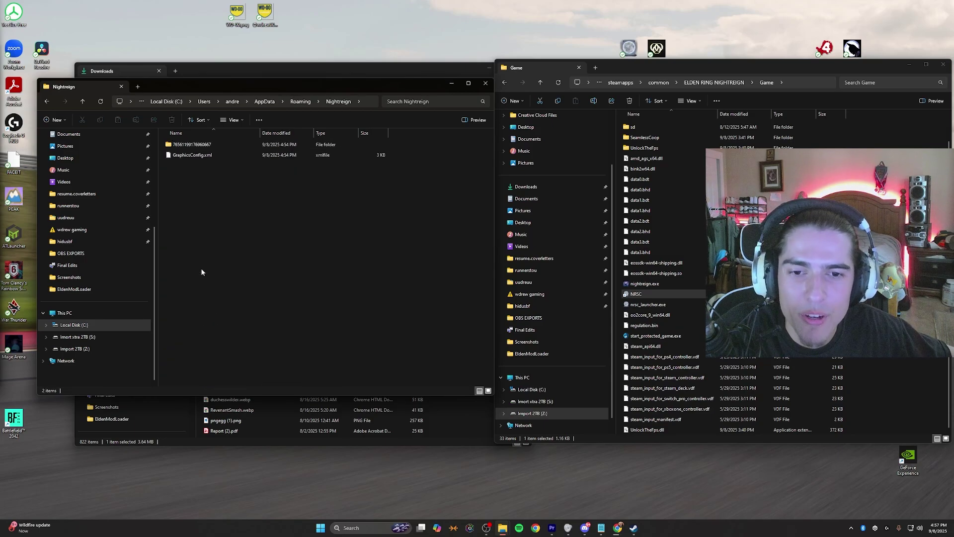
Open the numbered save folder inside Nightreign and delete NR0000.co2 and NR0000.co2.bak.
double_click(203, 147)
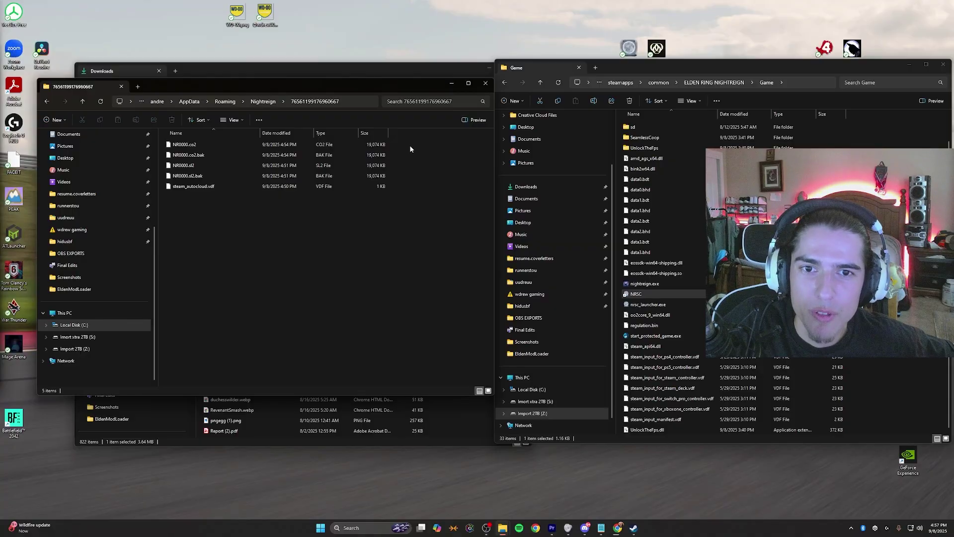
drag(396, 152, 358, 155)
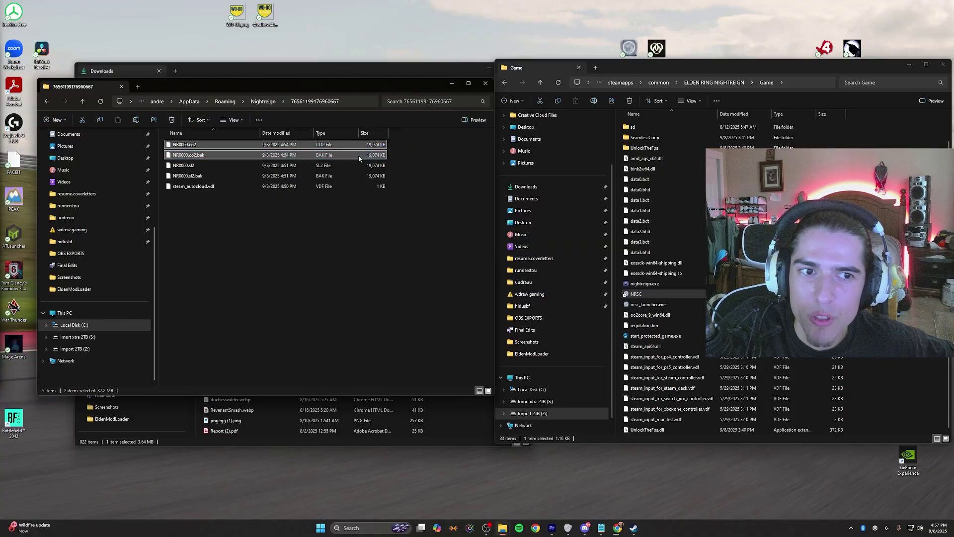
click(172, 120)
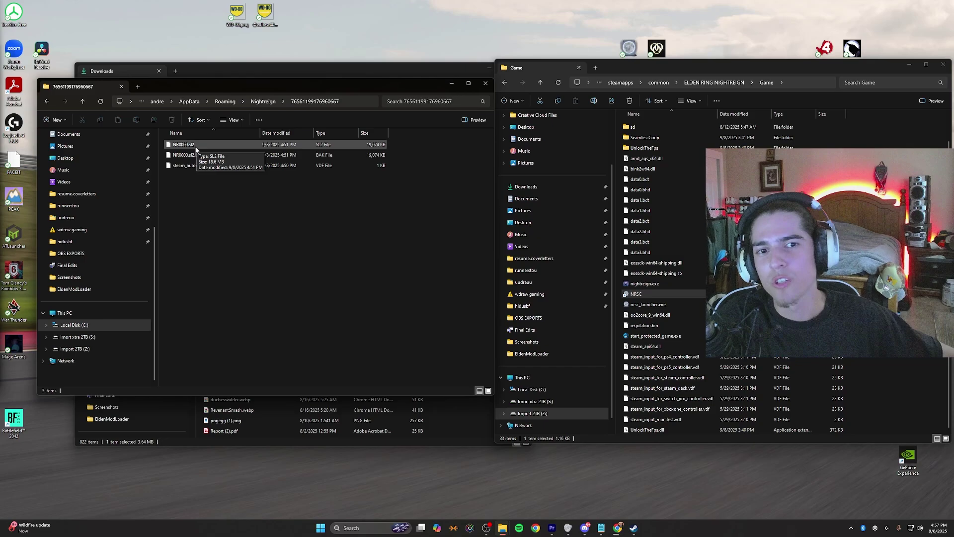
Create a new folder on the desktop and keep its default name.
right_click(403, 50)
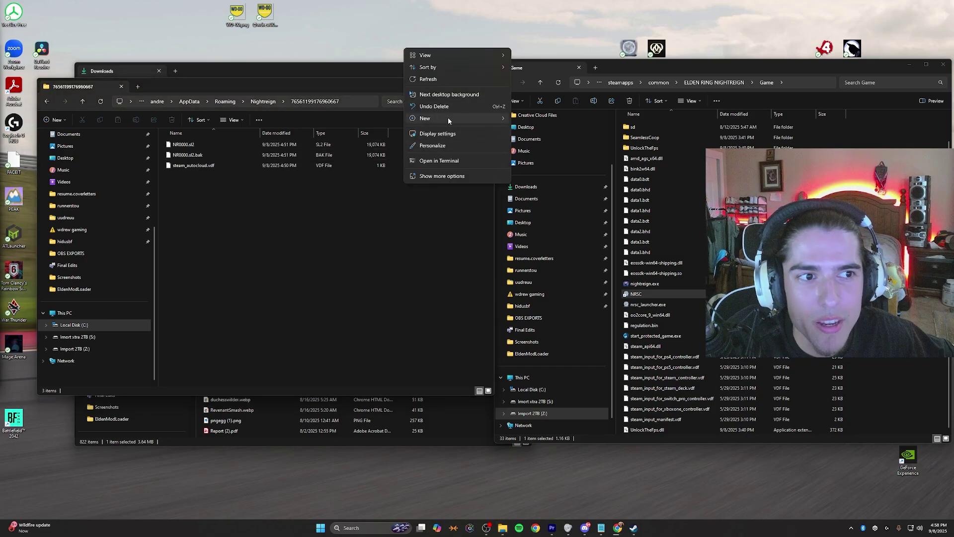
mouse_move(448, 118)
click(526, 122)
key(Return)
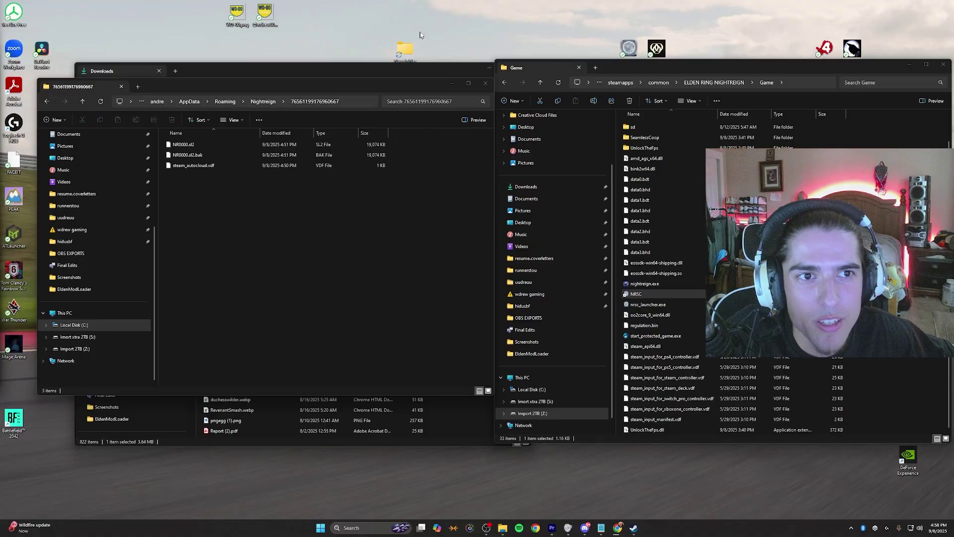
Copy NR0000.sl2 and NR0000.sl2.bak from the save folder into the new desktop folder and place its window beside the save folder.
click(218, 182)
drag(426, 141, 368, 155)
key(ctrl+c)
double_click(433, 15)
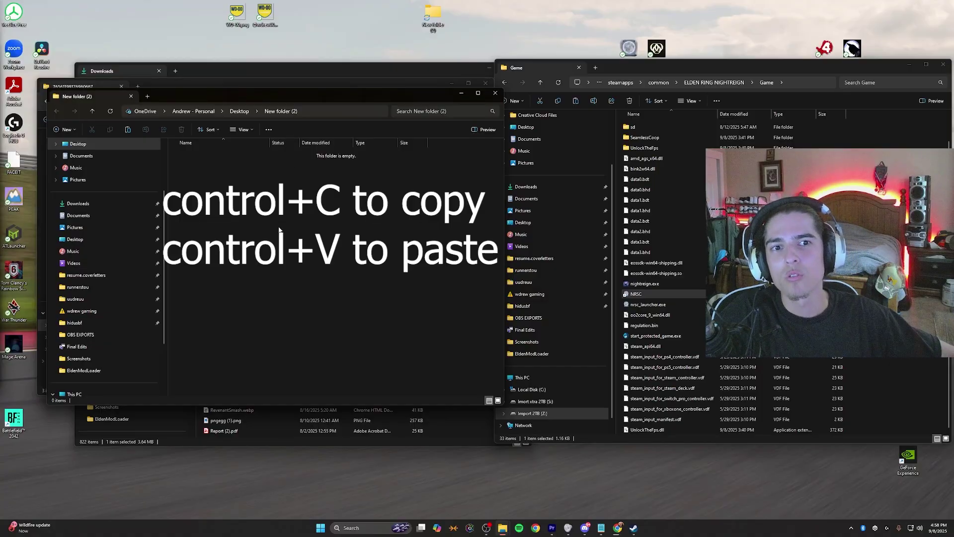
key(ctrl+v)
drag(298, 96, 570, 127)
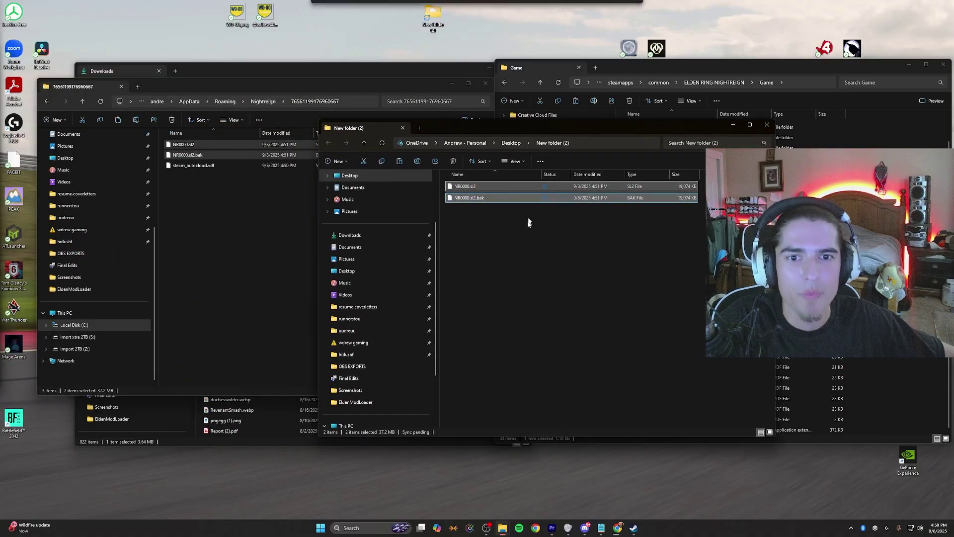
Rename the copied NR0000.sl2 in the new desktop folder as NR0000.co2.
click(496, 187)
right_click(495, 188)
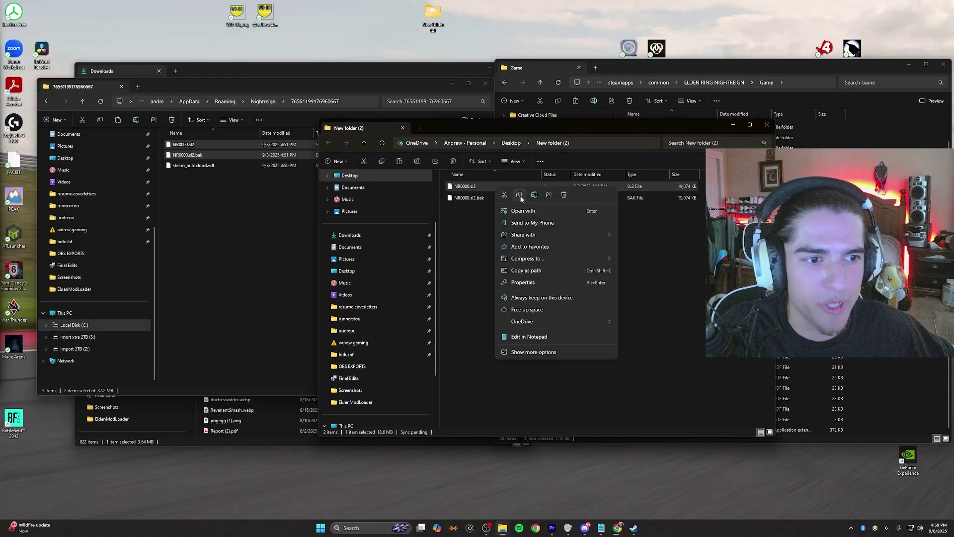
click(520, 195)
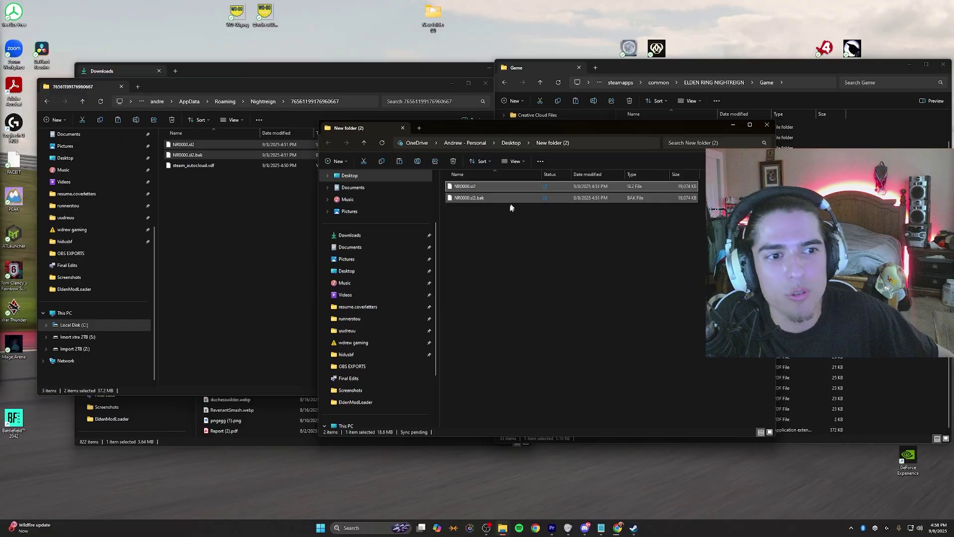
right_click(493, 211)
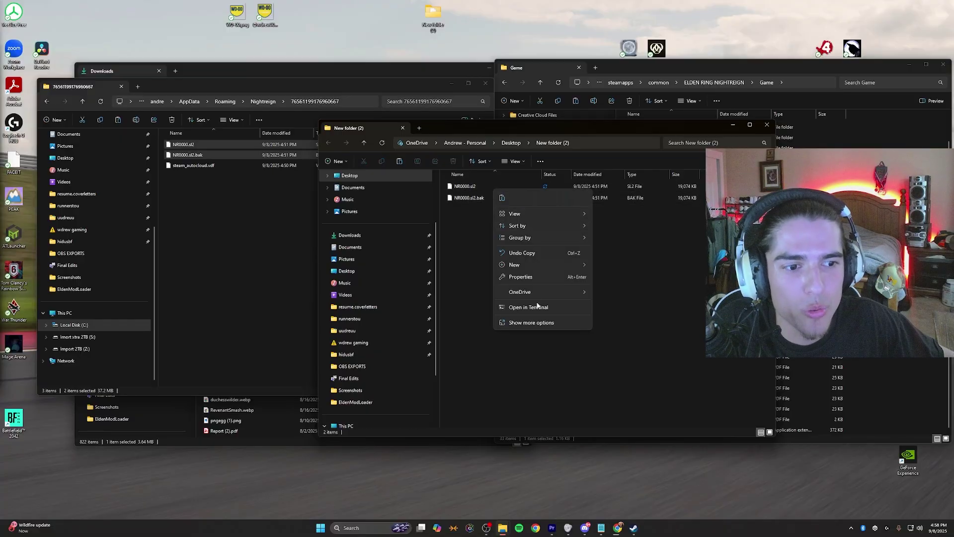
click(528, 324)
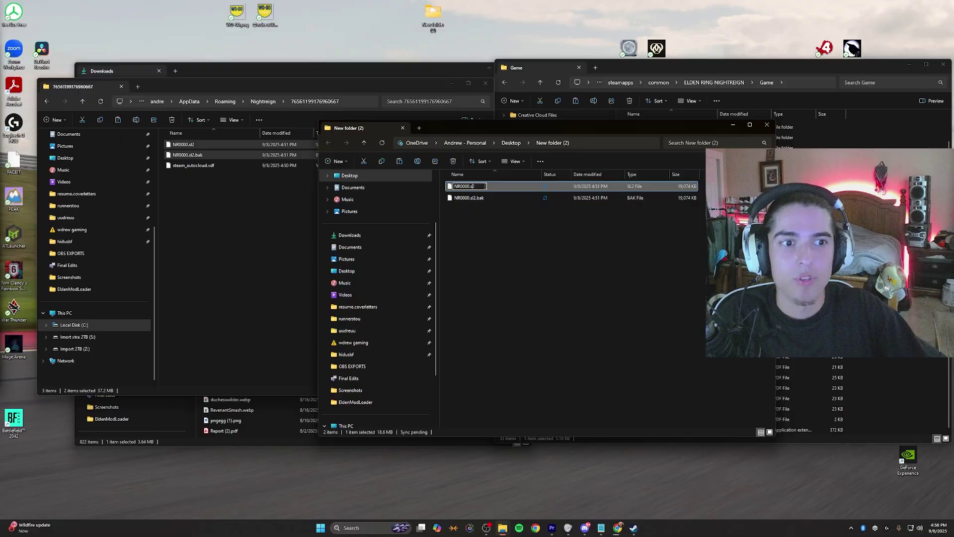
key(BackSpace)
key(BackSpace)
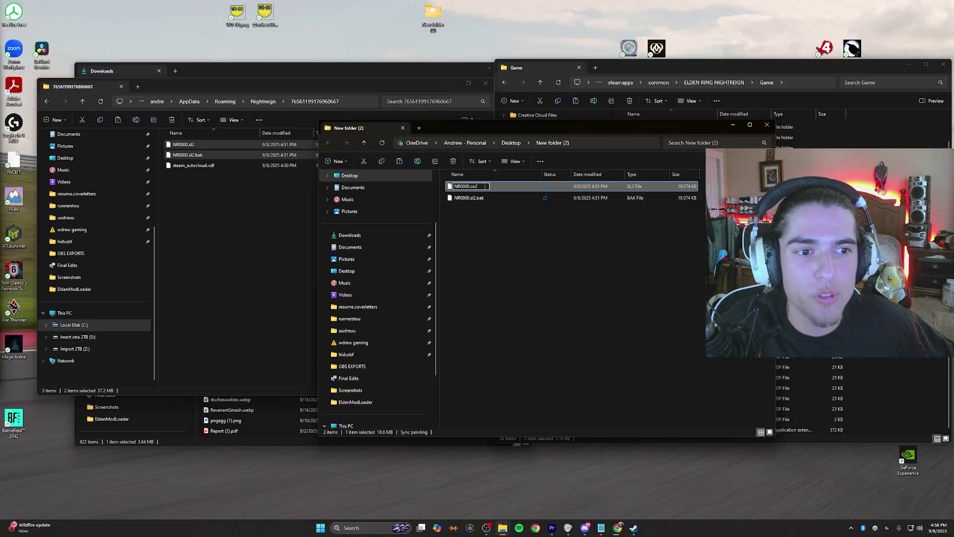
key(Return)
click(510, 267)
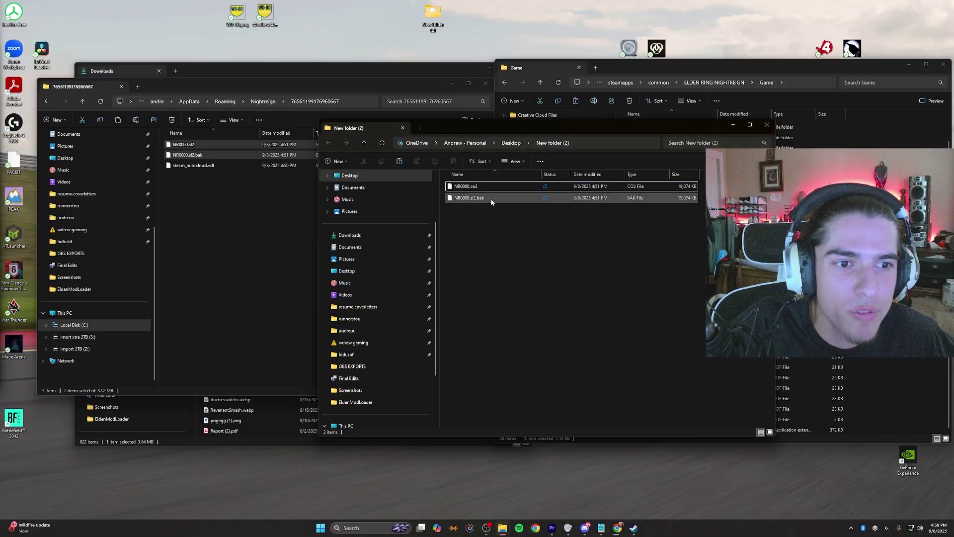
Rename the copied NR0000.sl2.bak in the new desktop folder as NR0000.co2.bak.
right_click(491, 198)
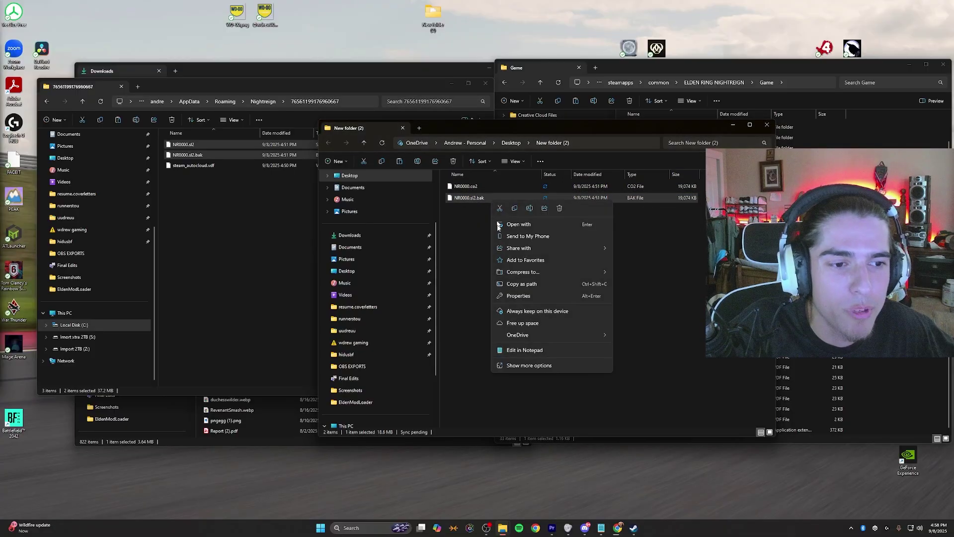
click(514, 366)
click(520, 428)
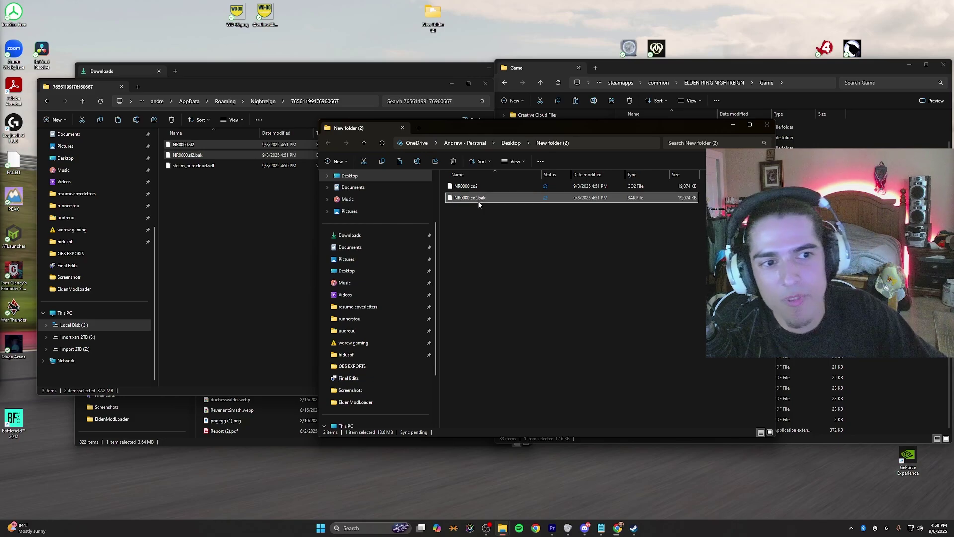
Copy NR0000.co2 and NR0000.co2.bak from the desktop folder into the Nightreign save folder, and reopen the save folder to refresh its listing.
drag(482, 235, 243, 212)
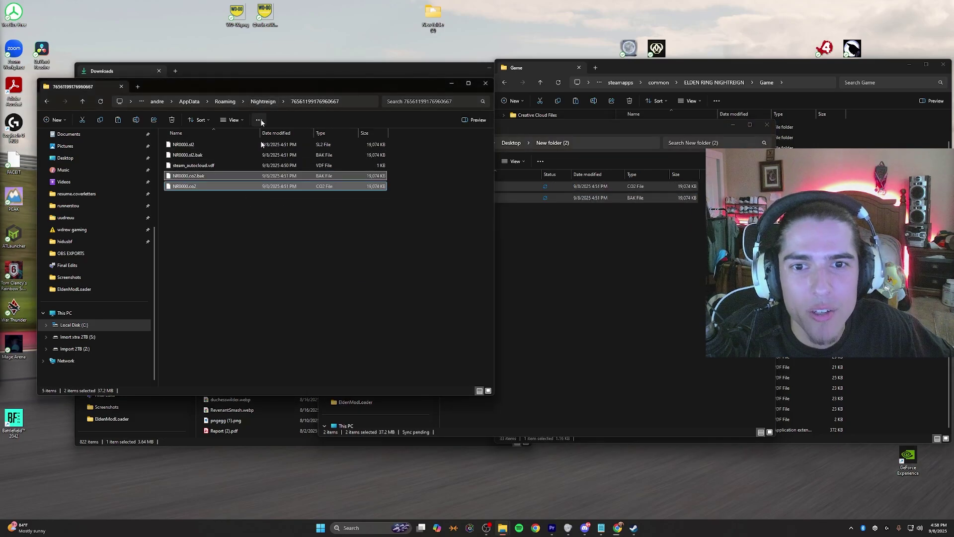
click(233, 241)
click(260, 102)
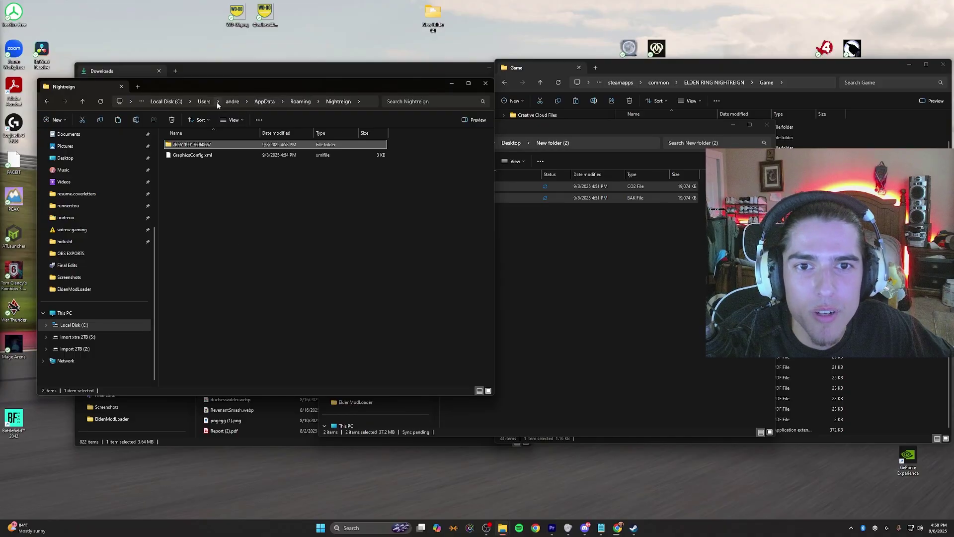
double_click(218, 145)
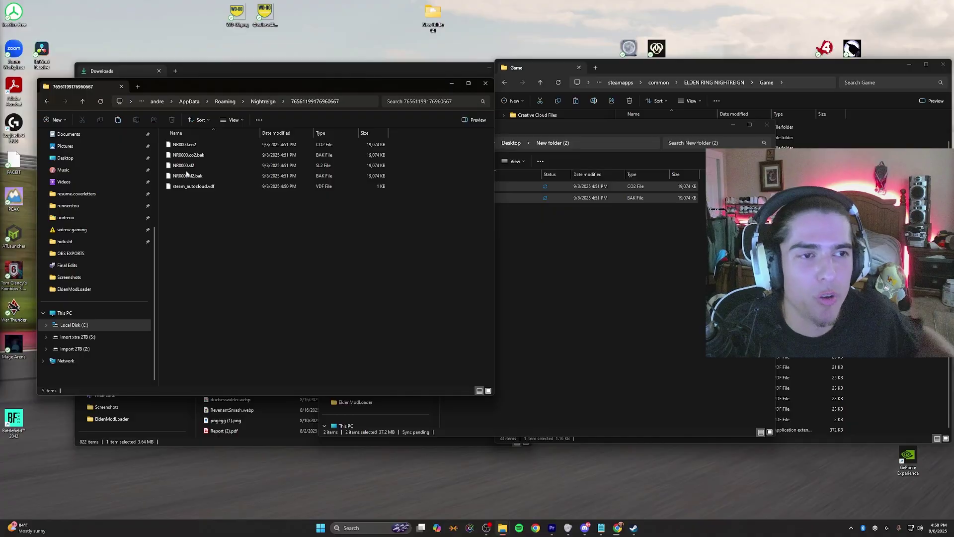
Close the windows of the save folder, the new desktop folder and the Game folder.
drag(386, 91, 397, 152)
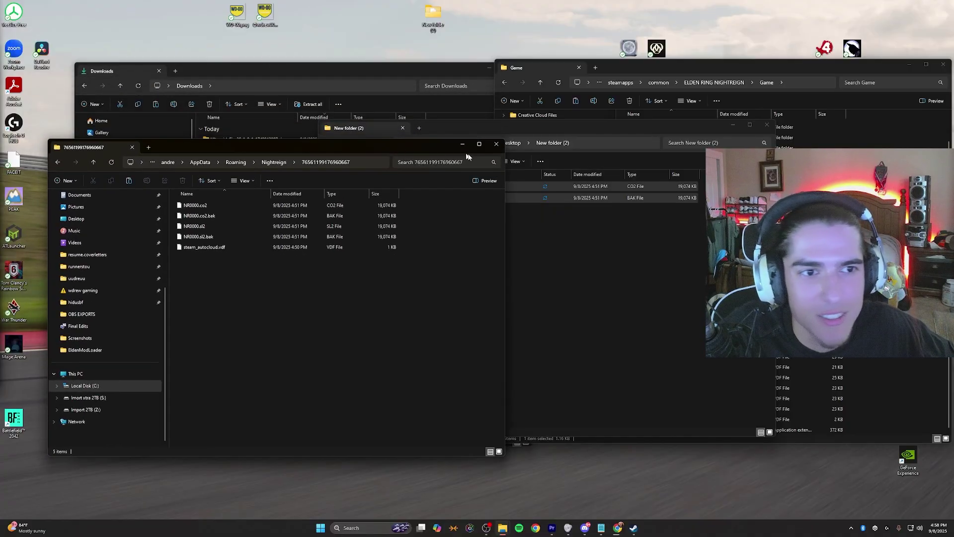
click(496, 145)
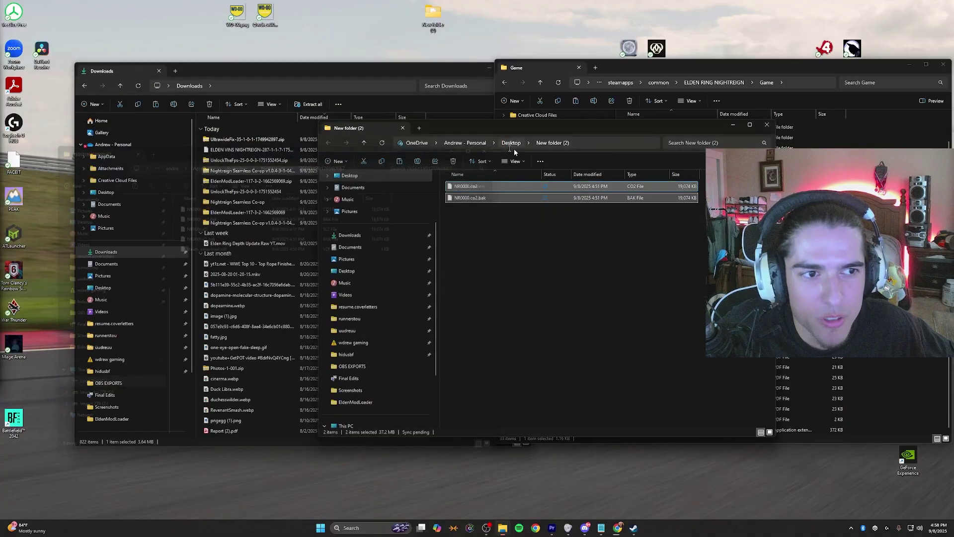
click(766, 124)
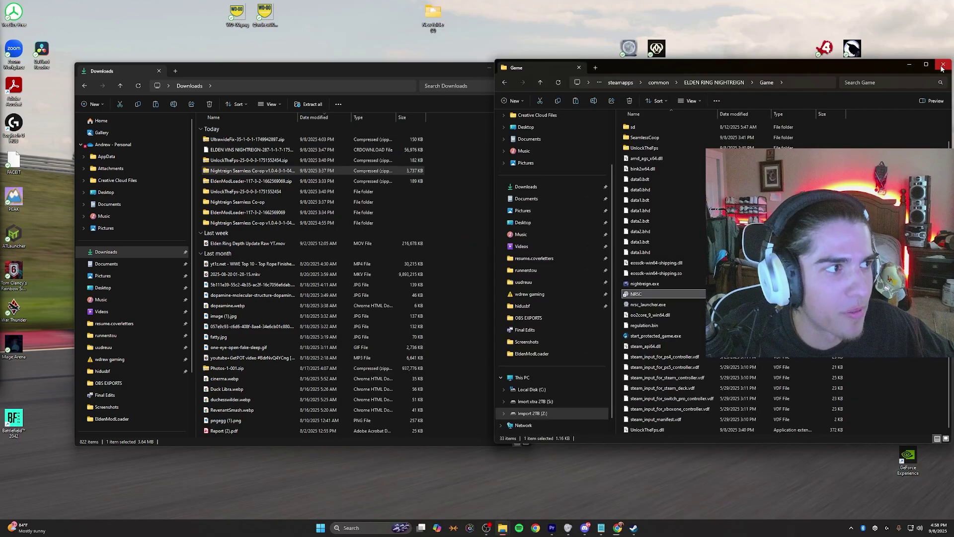
click(943, 65)
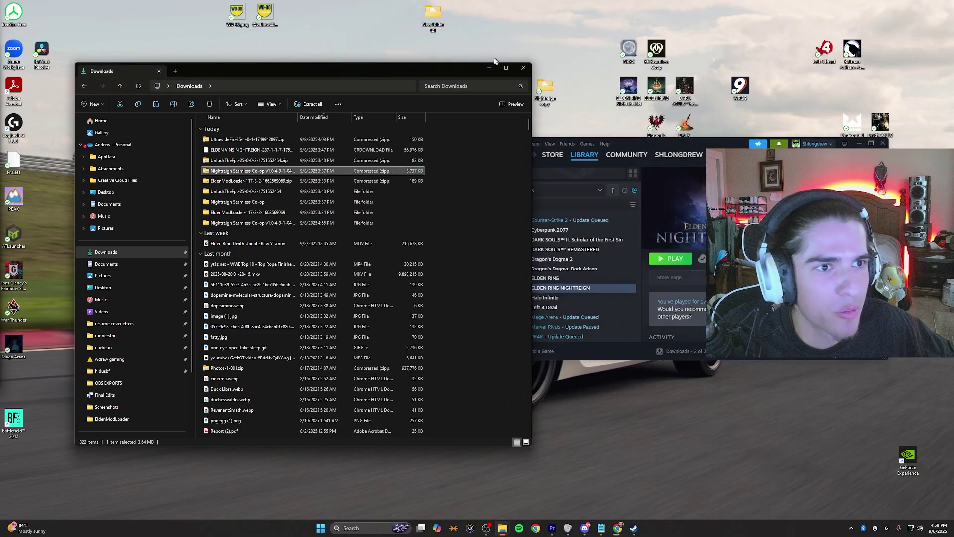
Close the Downloads and Steam windows and launch the Nightreign Seamless Co-op mod from its desktop shortcut.
click(527, 68)
click(883, 143)
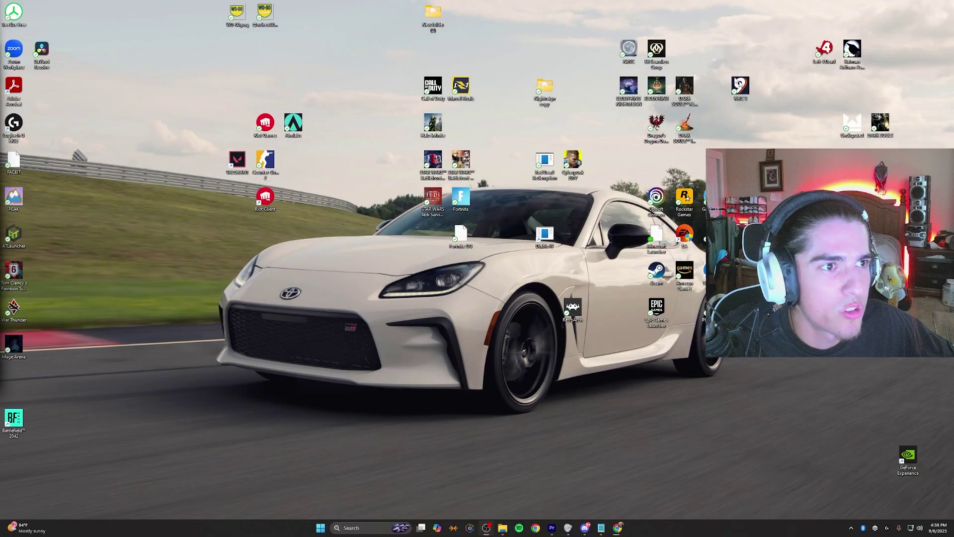
double_click(628, 51)
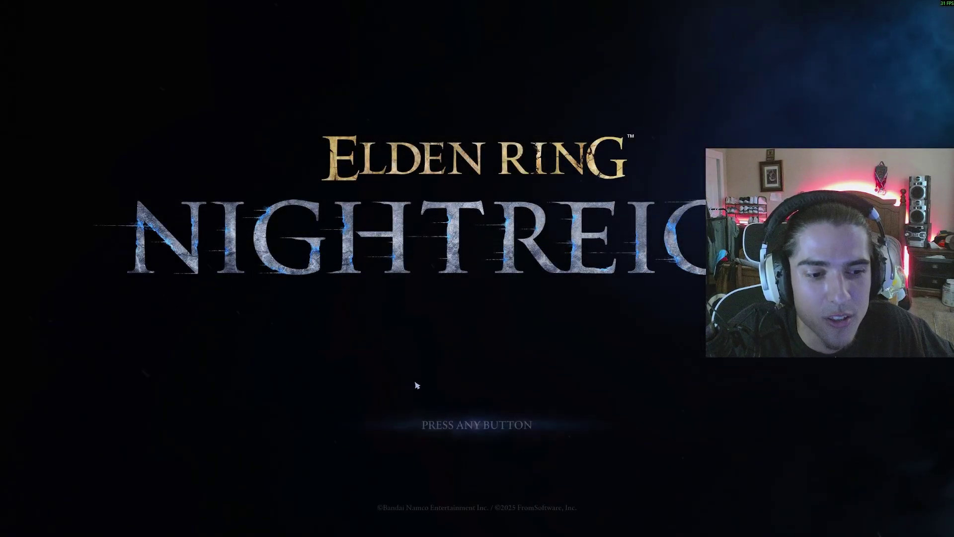
Continue past the game's title screen and dismiss the previous-session and separate-save notices.
click(458, 416)
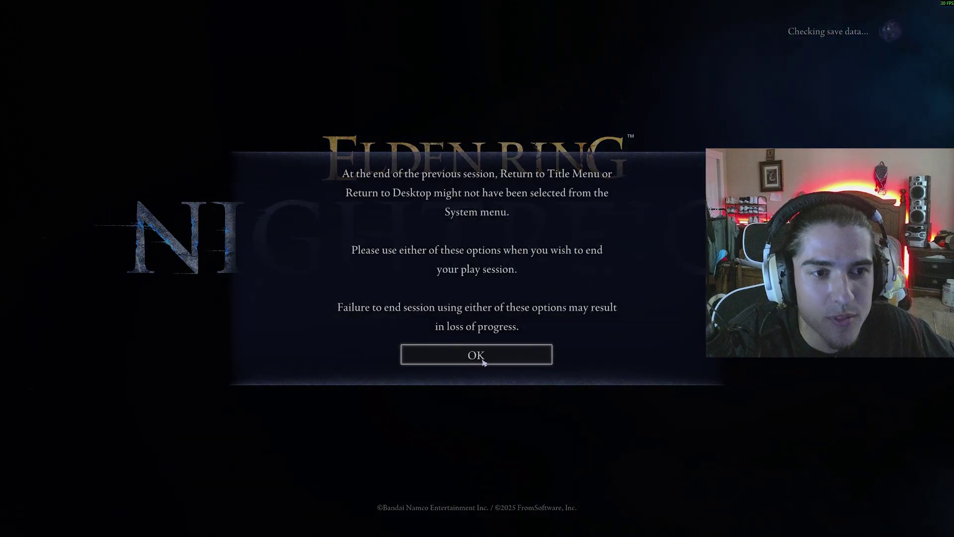
click(485, 358)
click(442, 298)
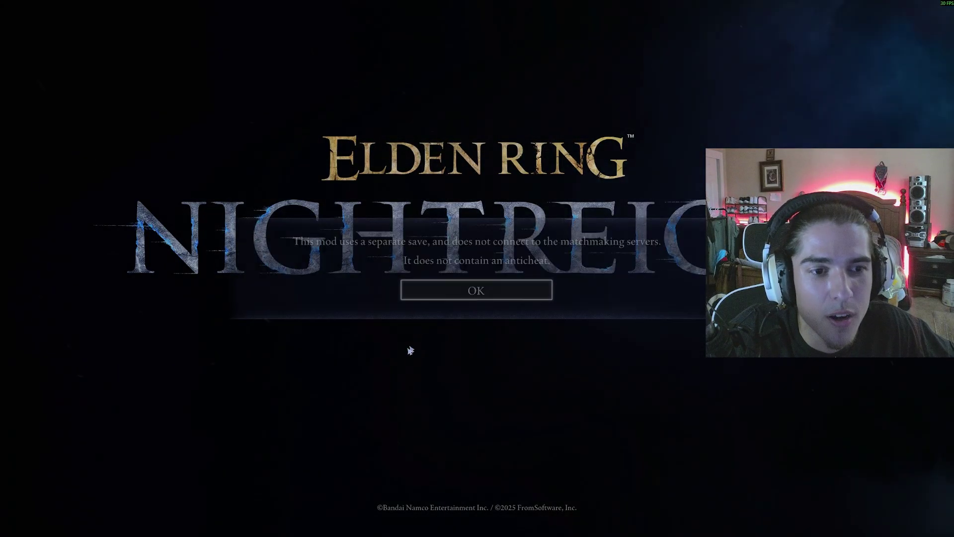
click(487, 296)
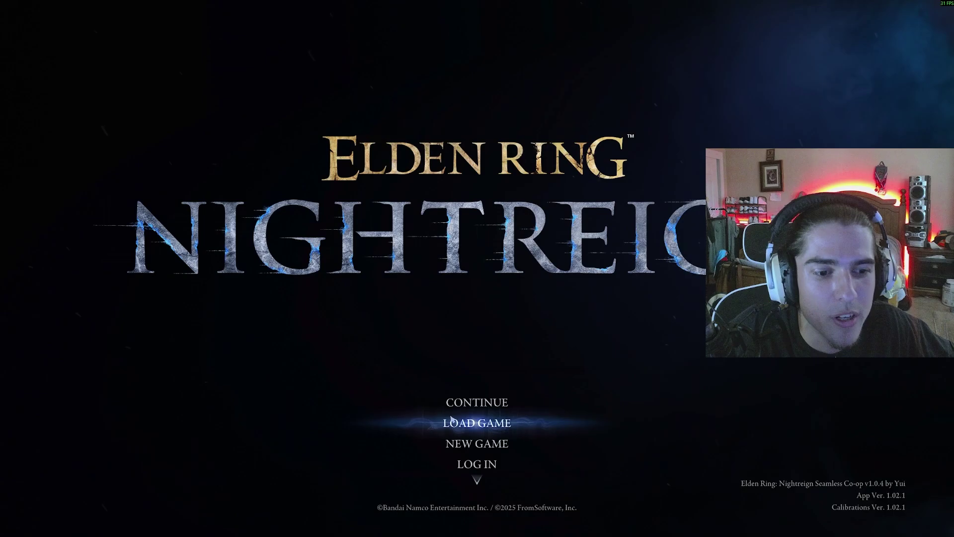
Load the transferred character profile from the Load Game list and confirm starting with it.
click(452, 423)
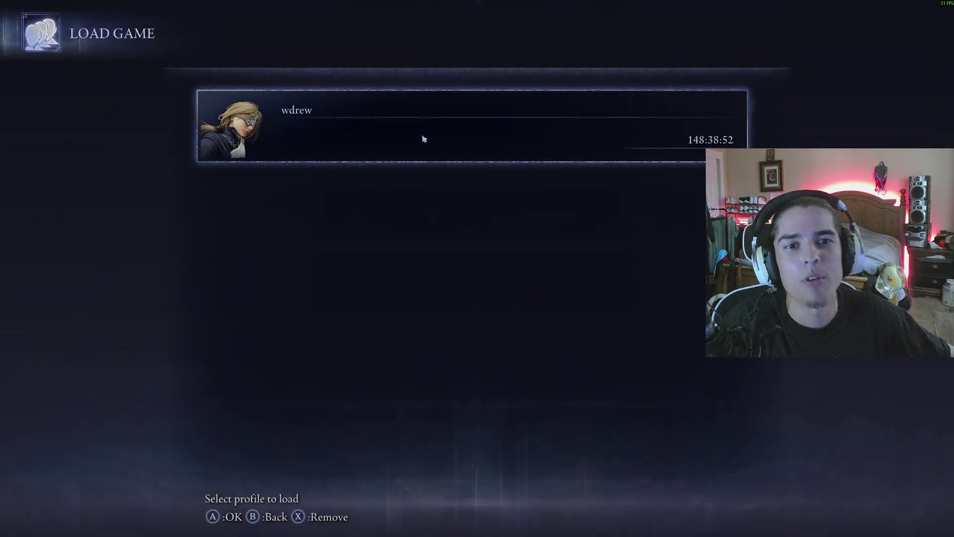
click(423, 139)
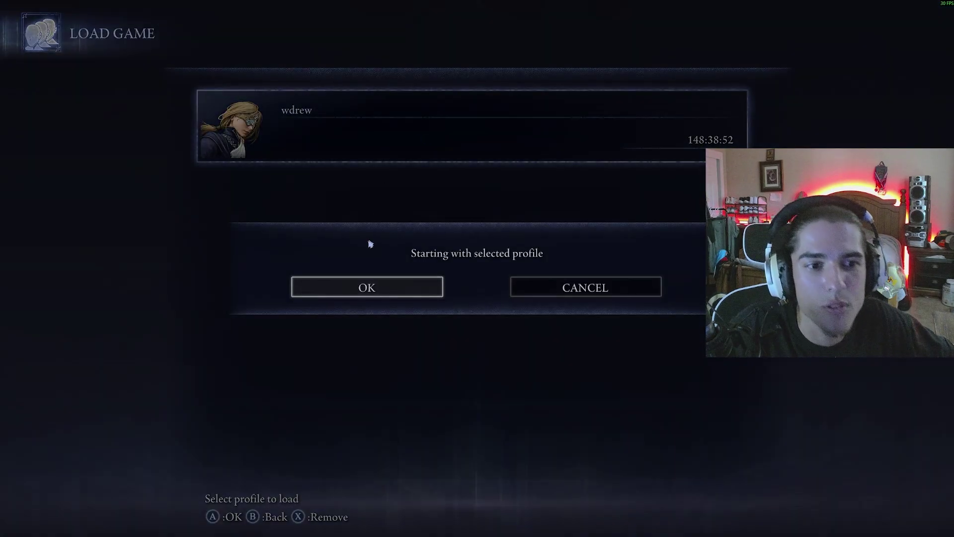
click(355, 292)
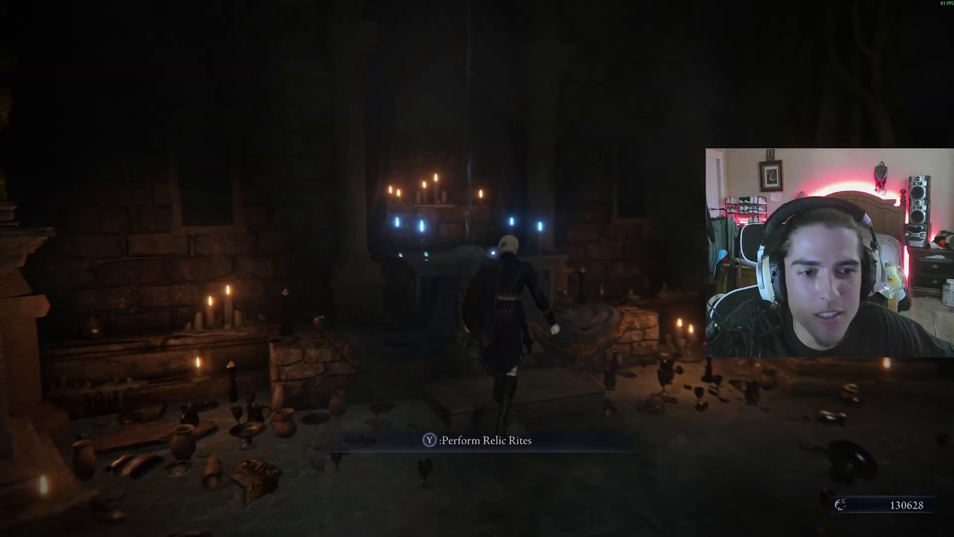
Open Relic Rites to check the transferred relics and the Duchess's equipped relics, and close it again.
key(e)
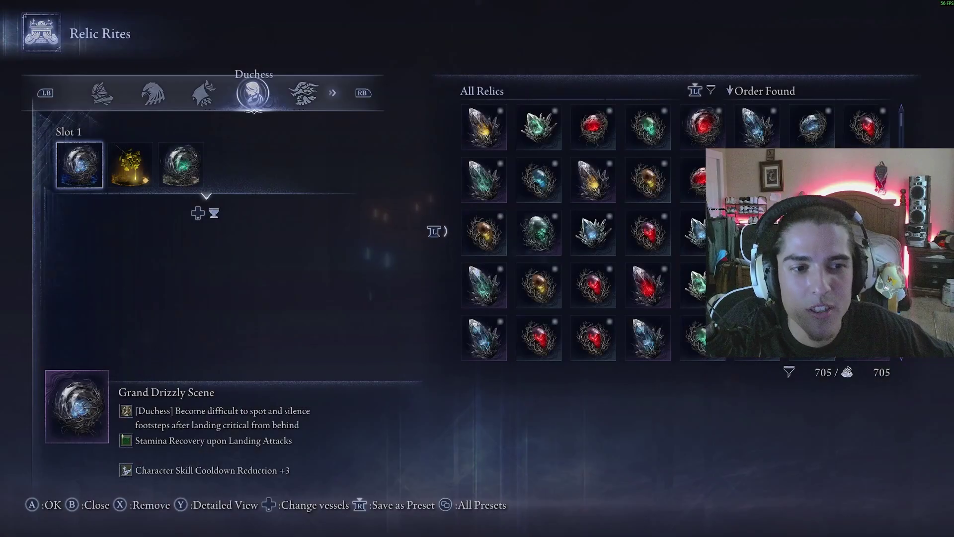
key(Escape)
key(Escape)
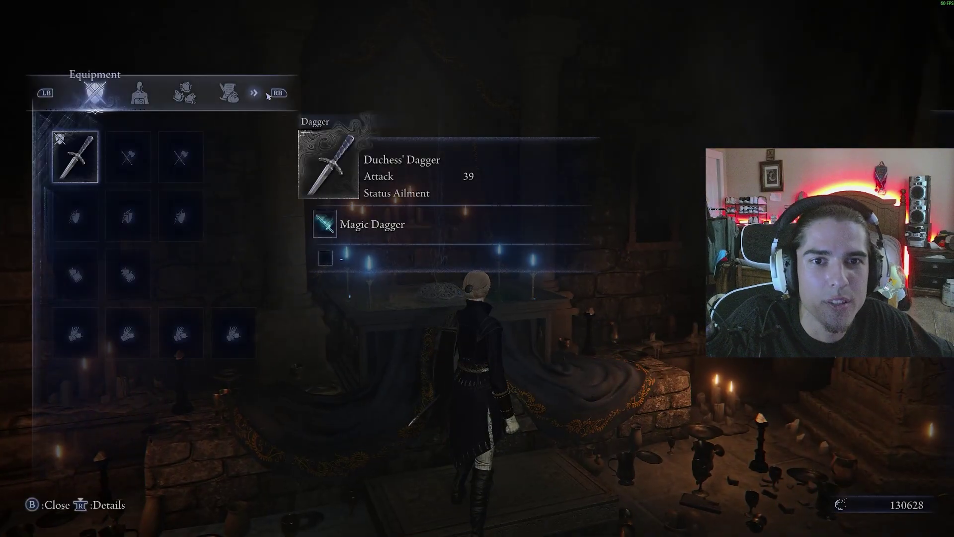
Quit the game through the system settings, saving it and returning to the desktop.
click(285, 95)
click(285, 95)
click(285, 96)
click(285, 95)
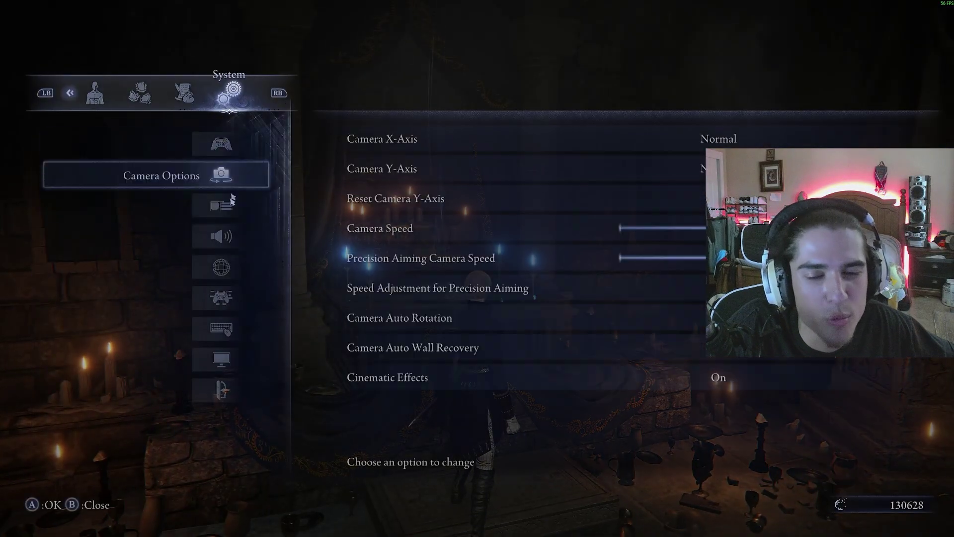
click(235, 390)
click(692, 353)
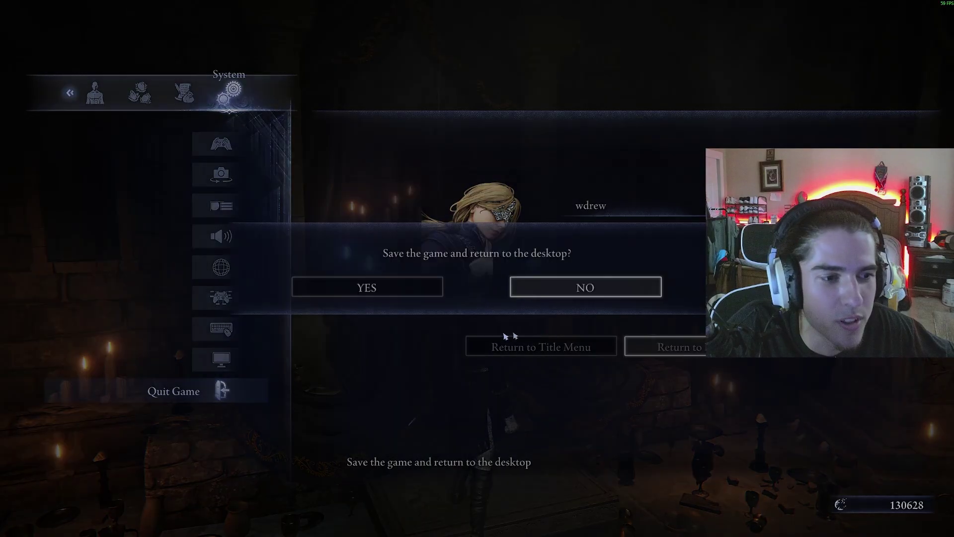
click(393, 283)
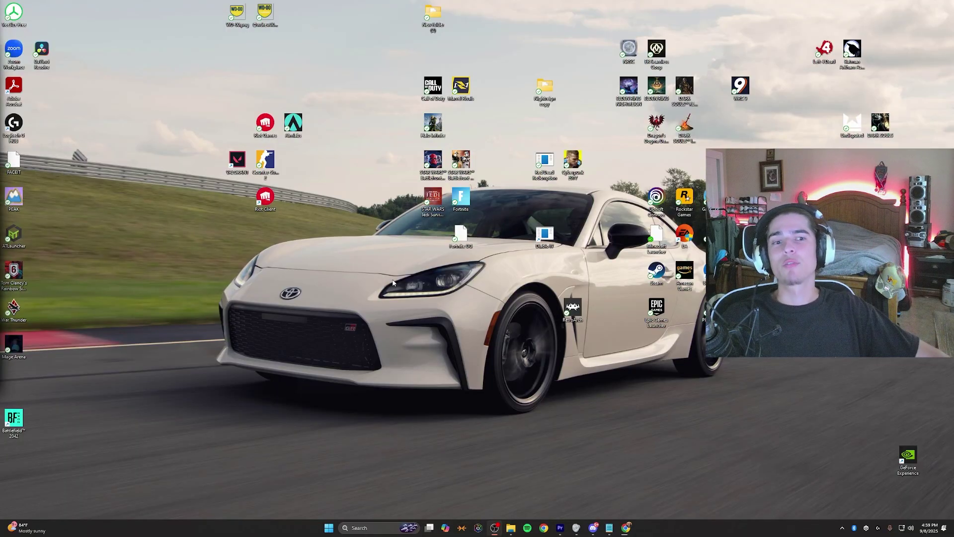